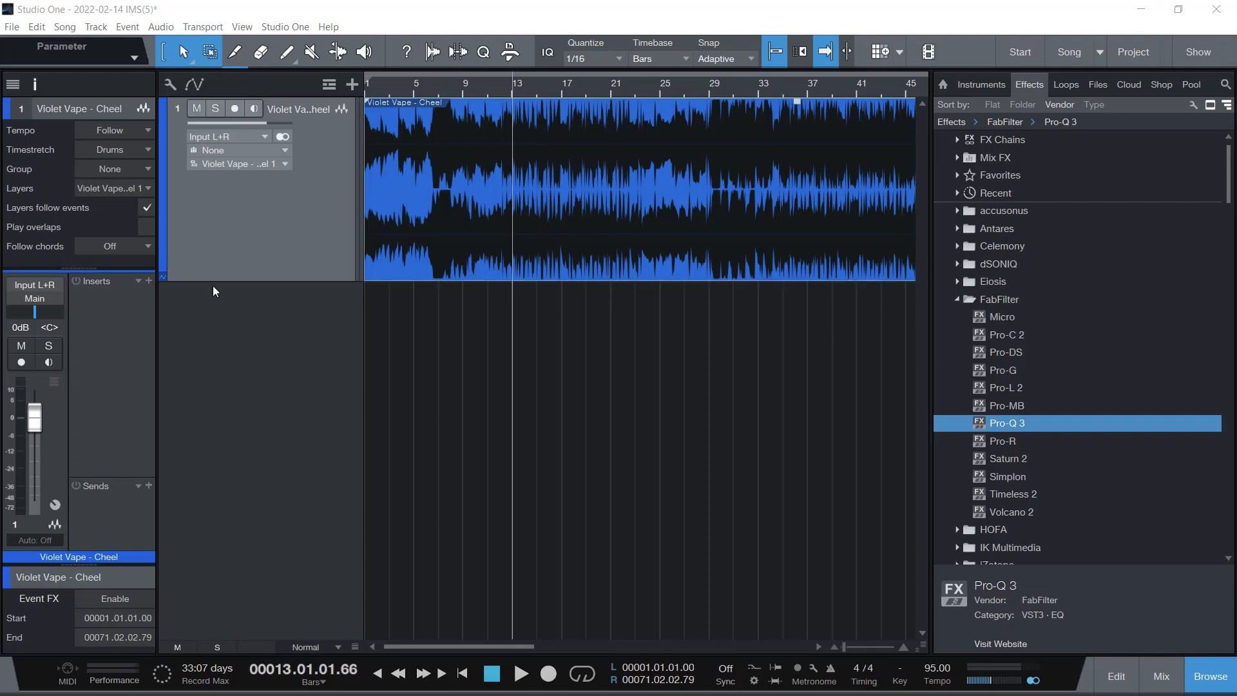
Insert FabFilter Pro-Q 3 on the Violet Vape - Cheel track and add a high-shelf band at 30000 Hz.
{"action": "left_click_drag", "start_coordinate": [980, 423], "coordinate": [145, 345]}
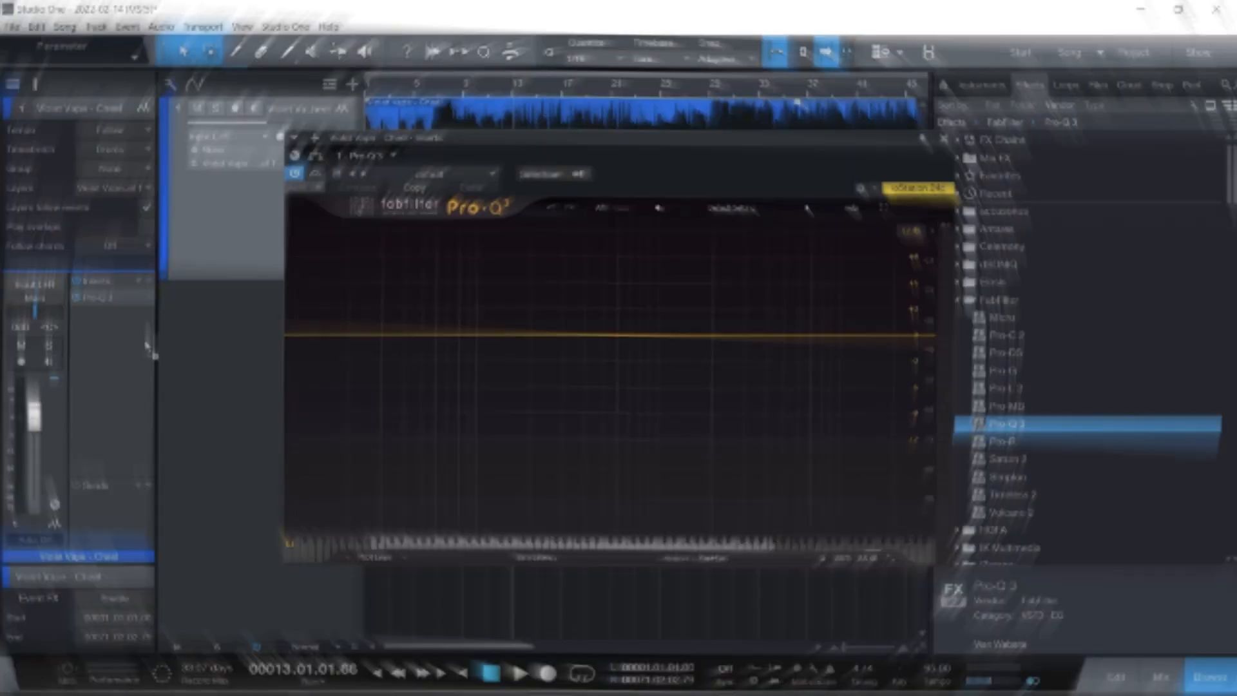
{"action": "left_click", "coordinate": [839, 334]}
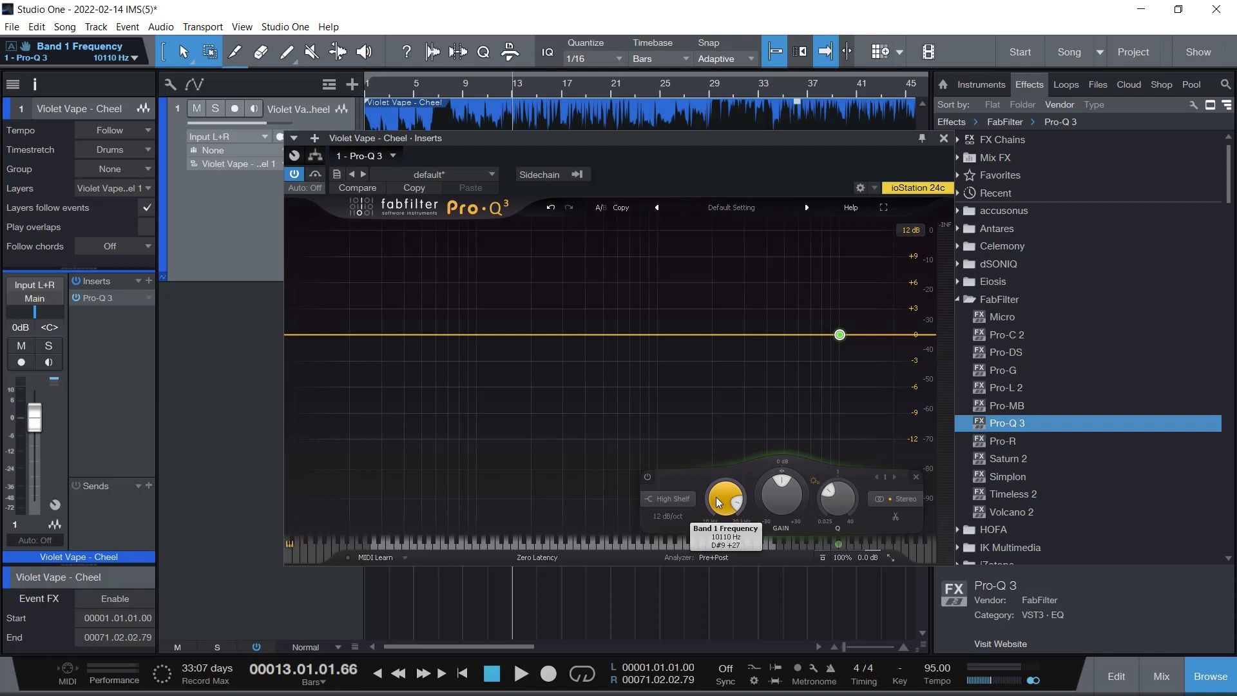
{"action": "left_click_drag", "start_coordinate": [720, 502], "coordinate": [805, 447]}
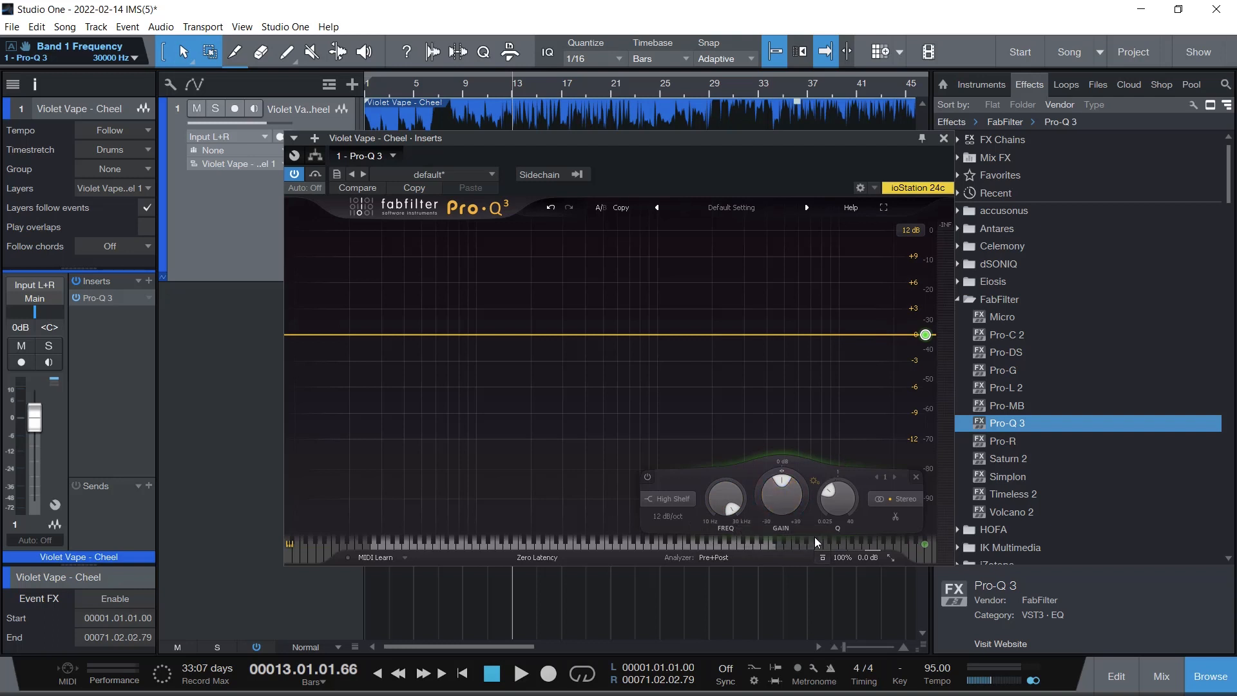
Set the high-shelf band's gain to about -10 dB, its Q to 40 and its slope to 48 dB/oct.
{"action": "left_click_drag", "start_coordinate": [786, 486], "coordinate": [777, 486]}
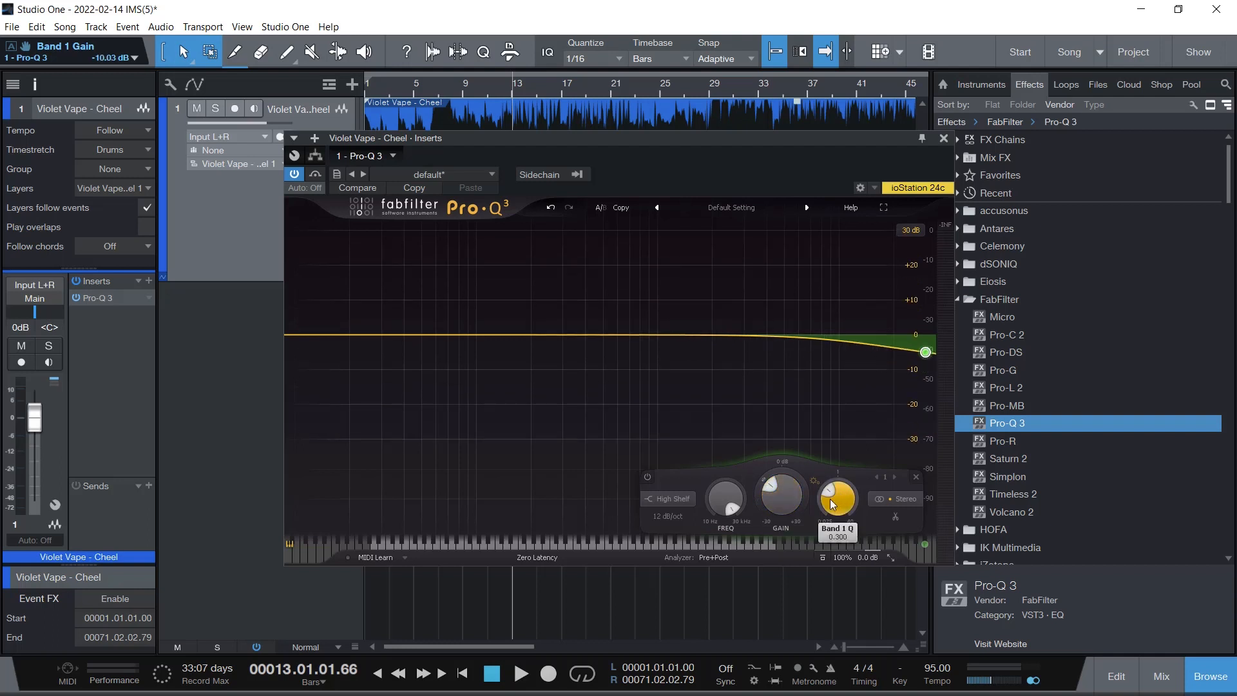
{"action": "left_click_drag", "start_coordinate": [832, 504], "coordinate": [885, 337]}
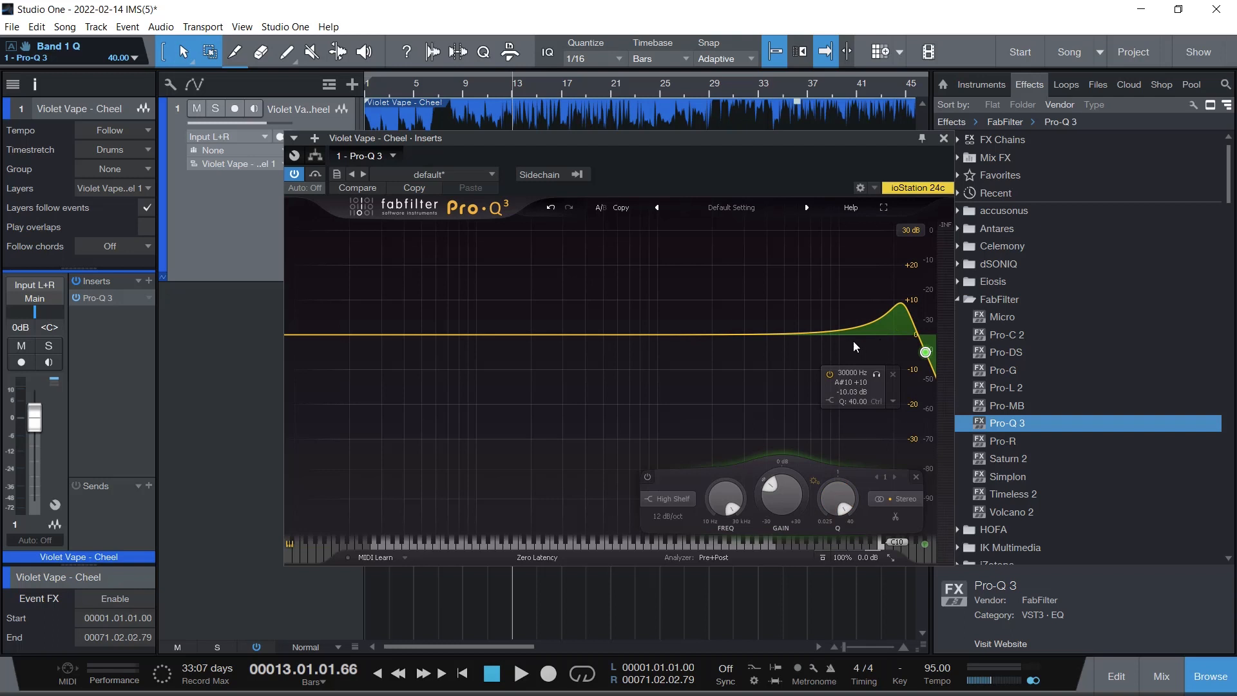
{"action": "left_click", "coordinate": [666, 518]}
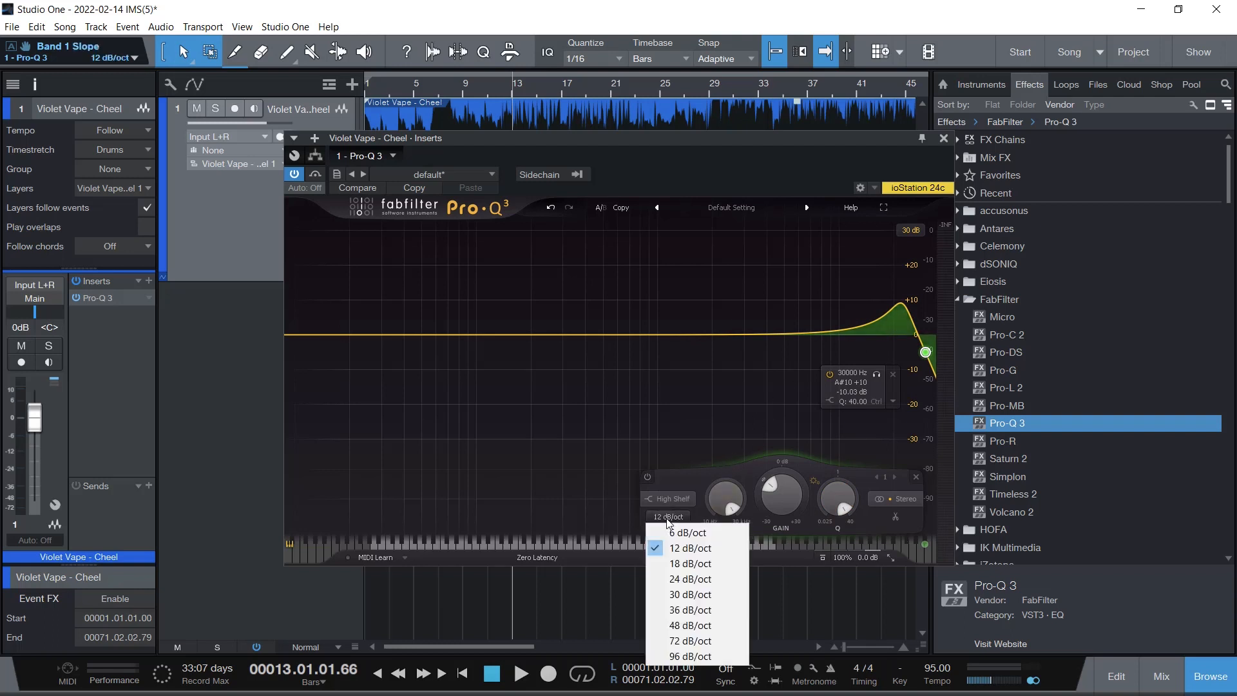
{"action": "left_click", "coordinate": [738, 623]}
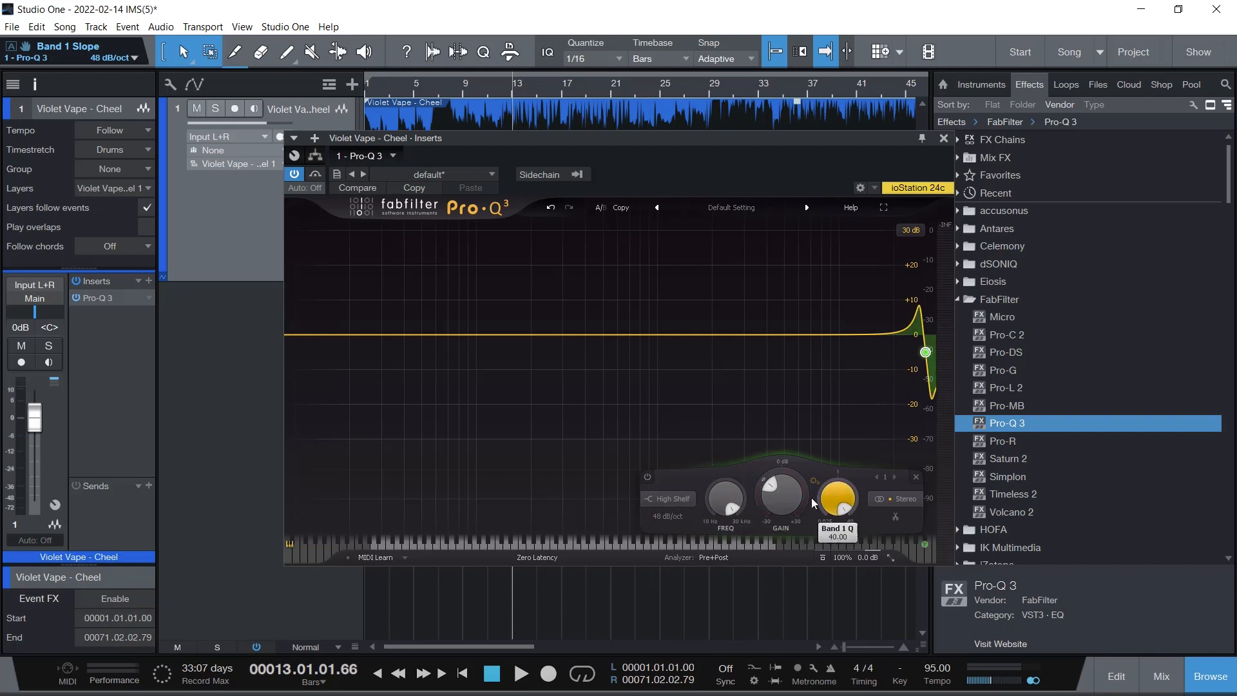
Lower the high-shelf band's frequency, reduce its gain to about -22.35 dB, and return the frequency to 30000 Hz.
{"action": "left_click_drag", "start_coordinate": [725, 488], "coordinate": [690, 532]}
{"action": "left_click_drag", "start_coordinate": [787, 493], "coordinate": [770, 527]}
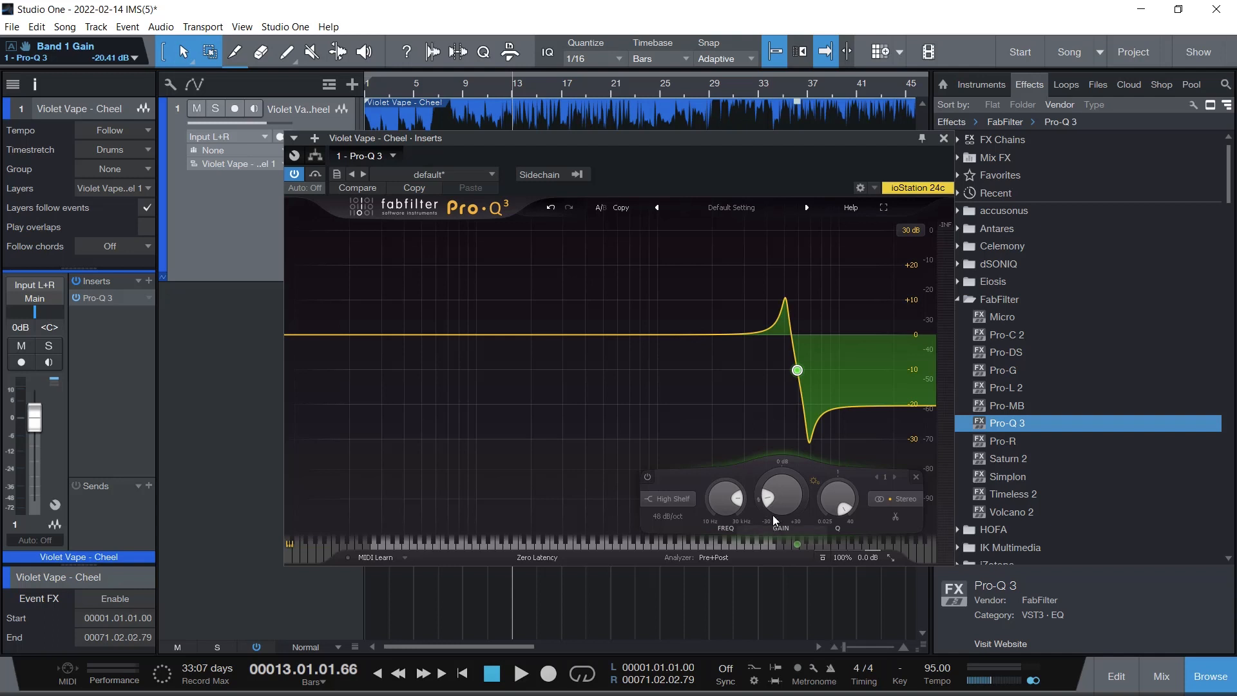
{"action": "mouse_move", "coordinate": [775, 509]}
{"action": "left_click_drag", "start_coordinate": [779, 491], "coordinate": [779, 497]}
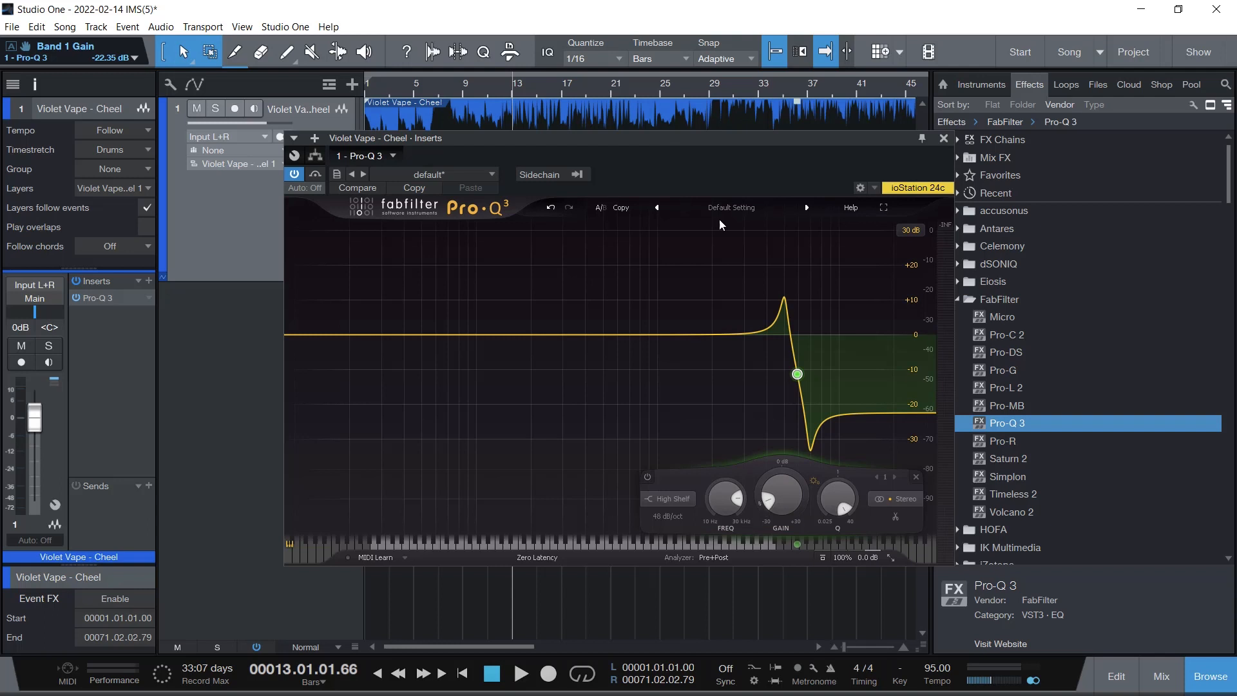
{"action": "left_click_drag", "start_coordinate": [725, 500], "coordinate": [747, 444]}
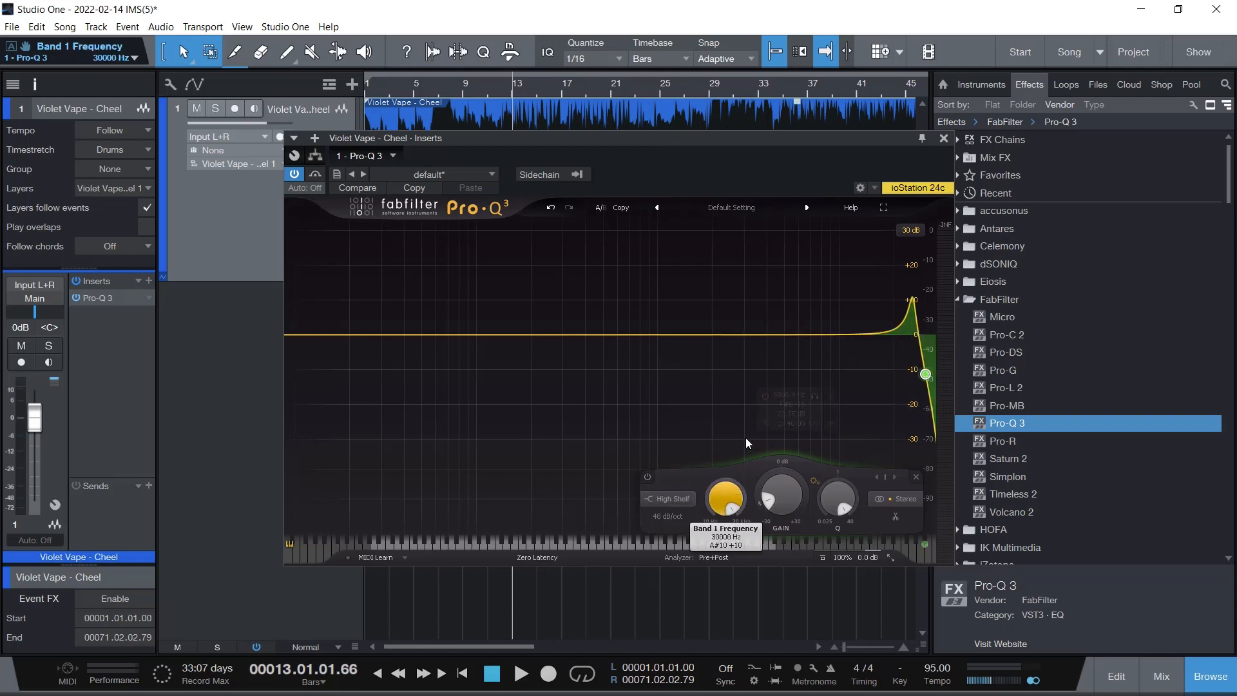
Play the track while sweeping the high shelf's frequency down and back up to 30000 Hz, and stop playback.
{"action": "left_click", "coordinate": [522, 682]}
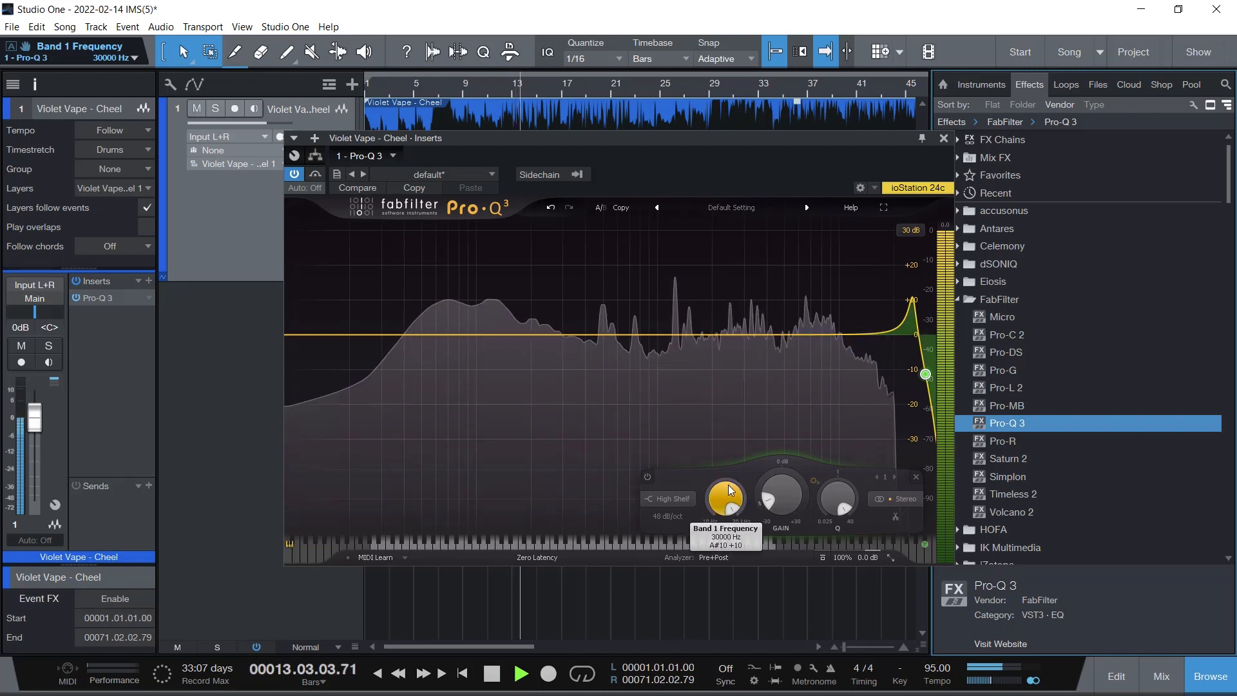
{"action": "left_click_drag", "start_coordinate": [730, 491], "coordinate": [666, 474]}
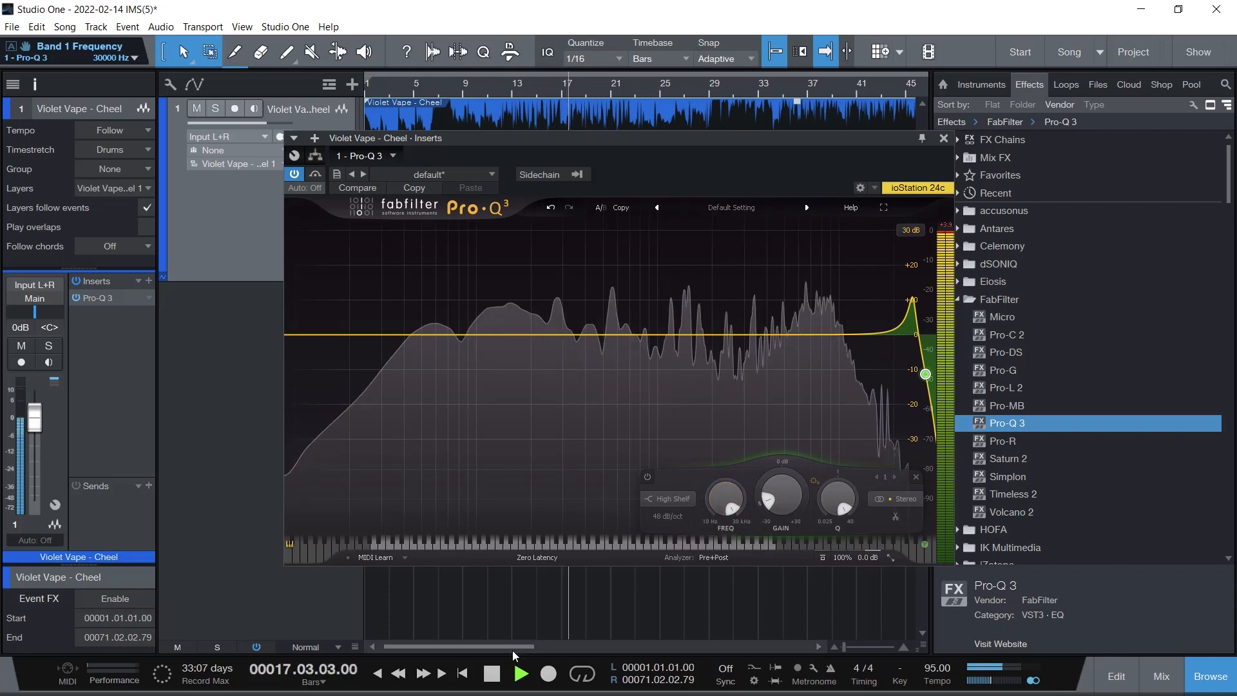
{"action": "left_click", "coordinate": [491, 674]}
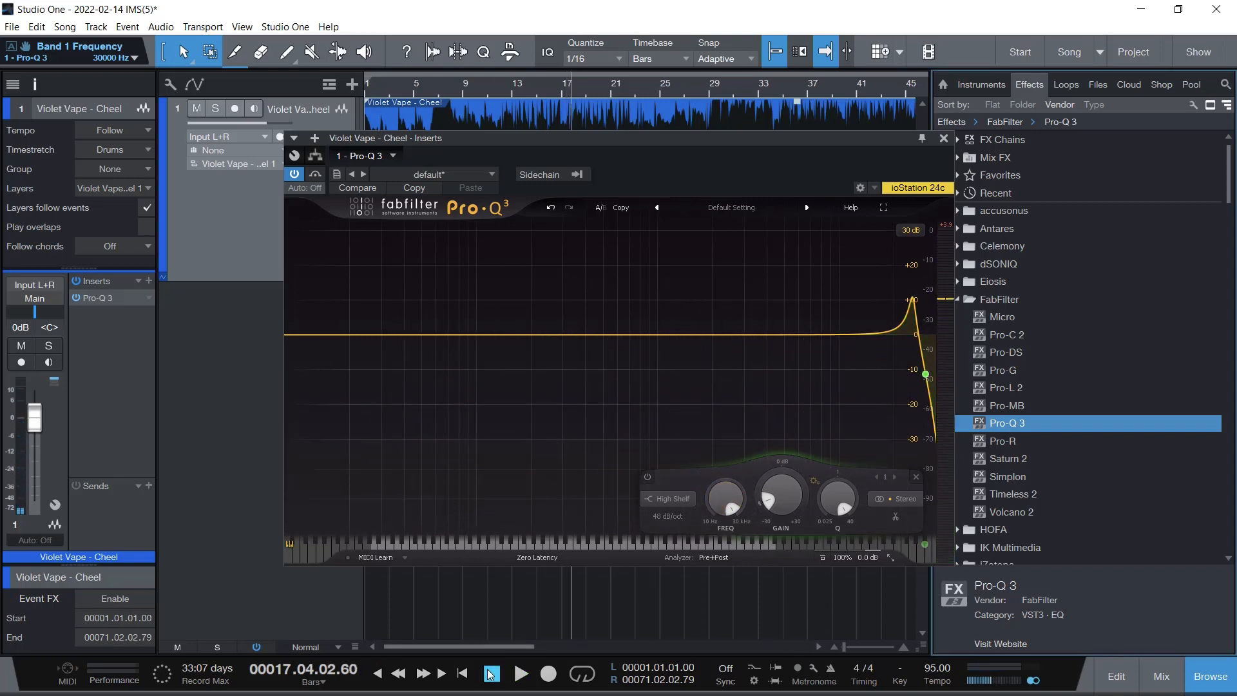
Create a Band 1 Frequency automation envelope on the track and add points near bars 12, 16 and 21.
{"action": "left_click_drag", "start_coordinate": [684, 144], "coordinate": [235, 168]}
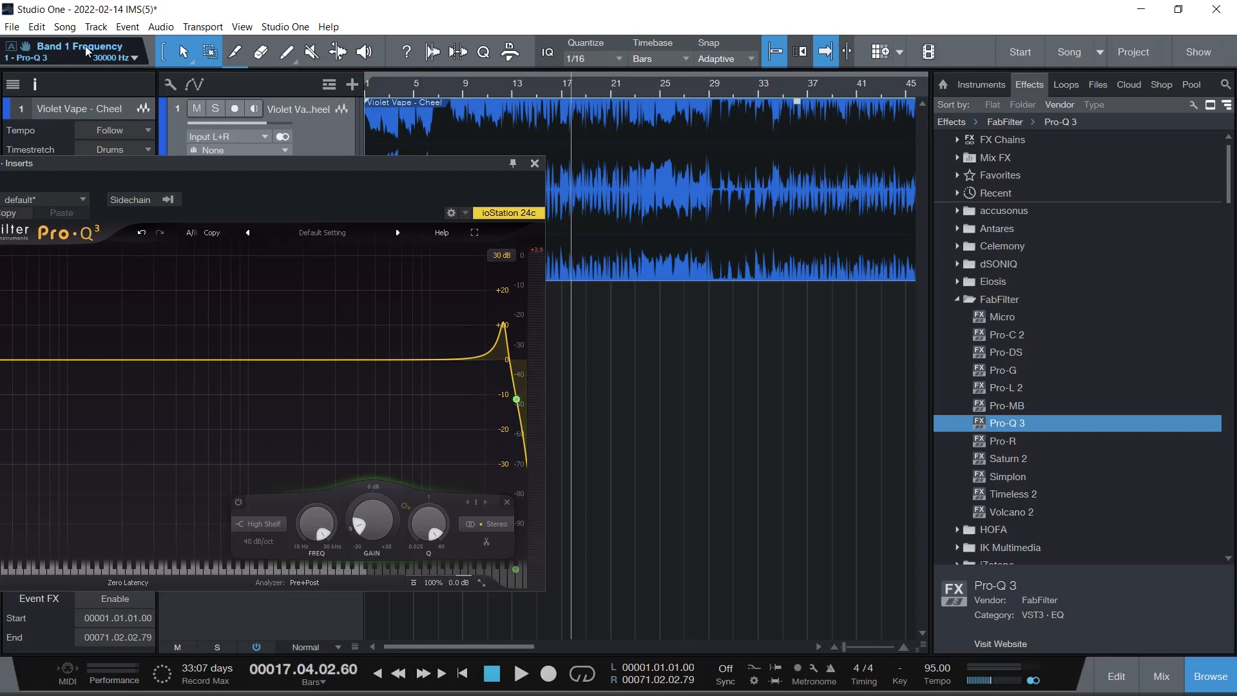
{"action": "left_click", "coordinate": [11, 48]}
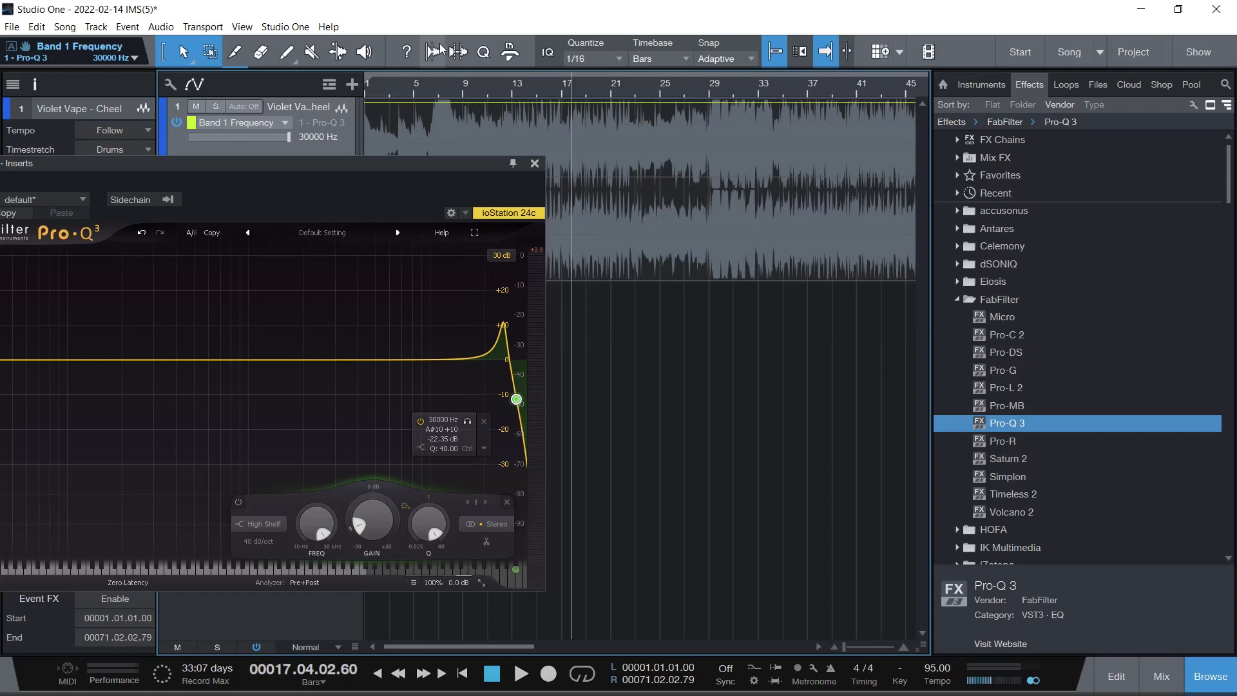
{"action": "left_click", "coordinate": [499, 102]}
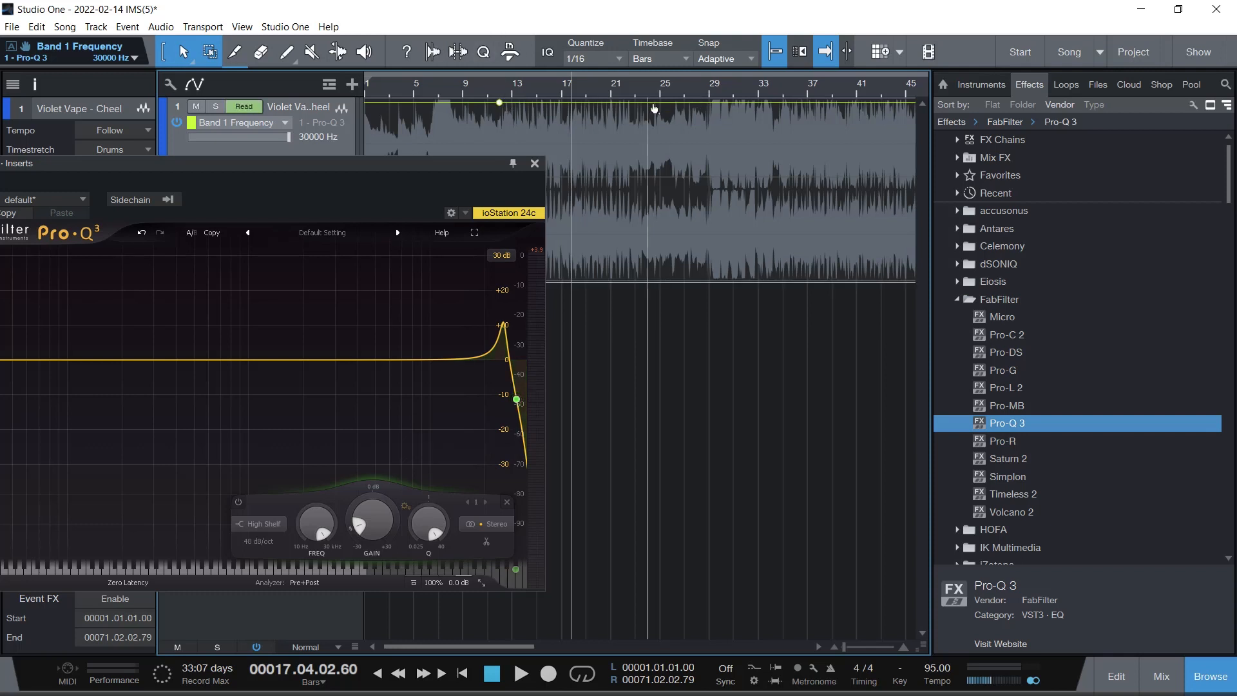
{"action": "left_click", "coordinate": [612, 105]}
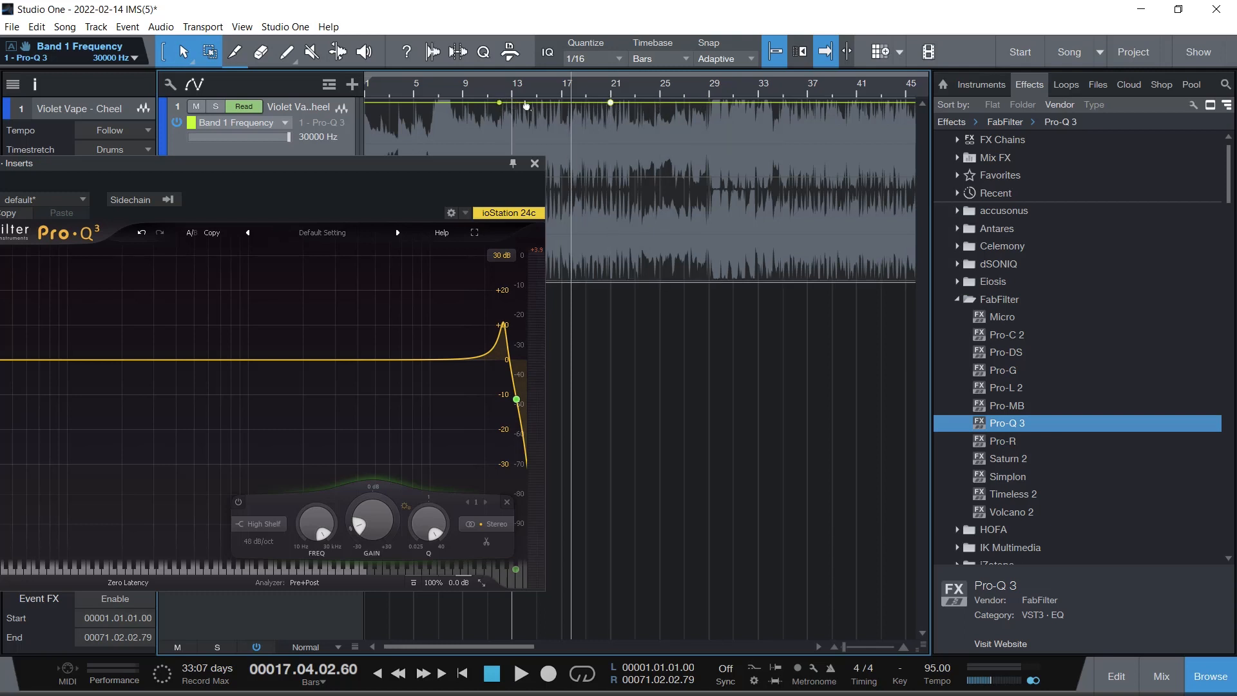
{"action": "left_click", "coordinate": [547, 104]}
Pull the middle automation point down to about 55 Hz at bar 12, and audition the rising frequency ramp.
{"action": "left_click_drag", "start_coordinate": [469, 164], "coordinate": [642, 159]}
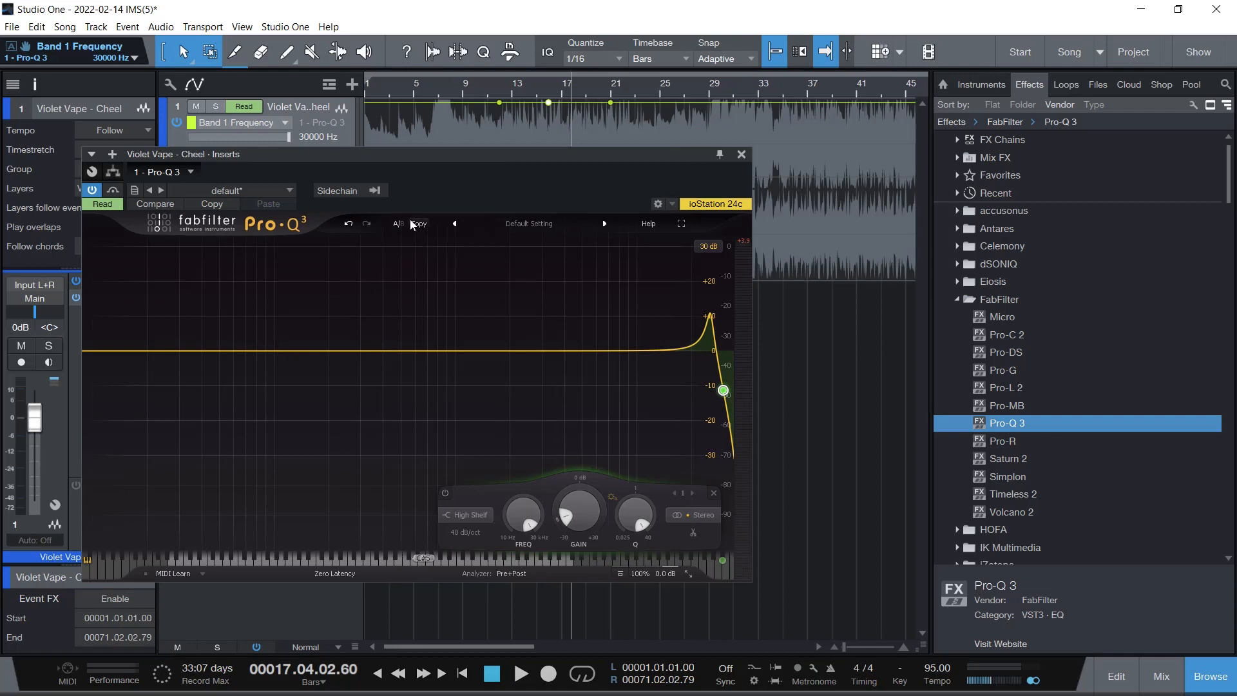
{"action": "left_click_drag", "start_coordinate": [459, 160], "coordinate": [1027, 173]}
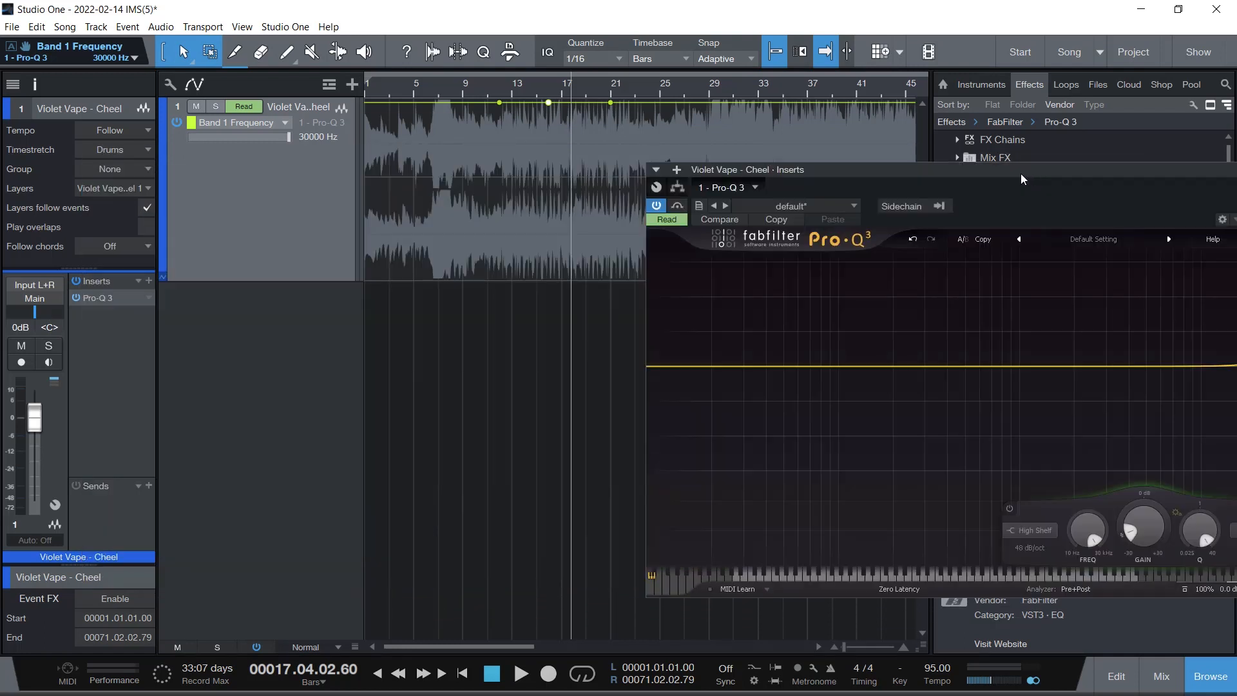
{"action": "left_click_drag", "start_coordinate": [549, 107], "coordinate": [492, 259]}
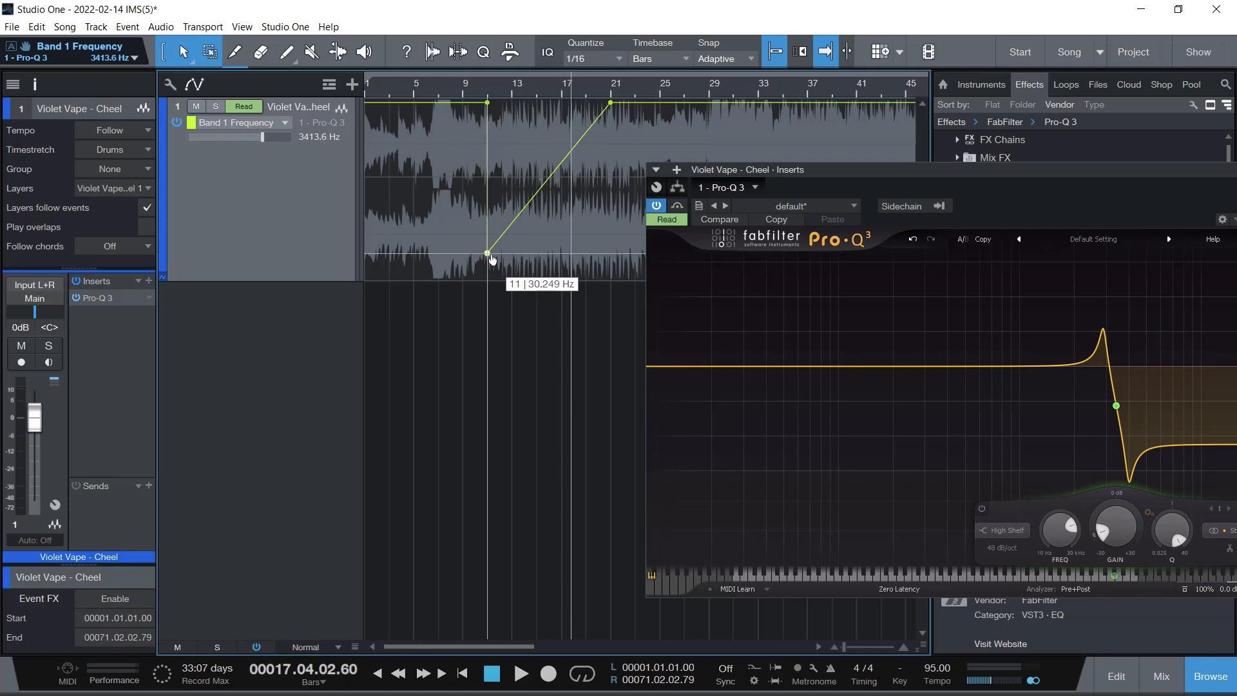
{"action": "left_click_drag", "start_coordinate": [492, 259], "coordinate": [490, 302]}
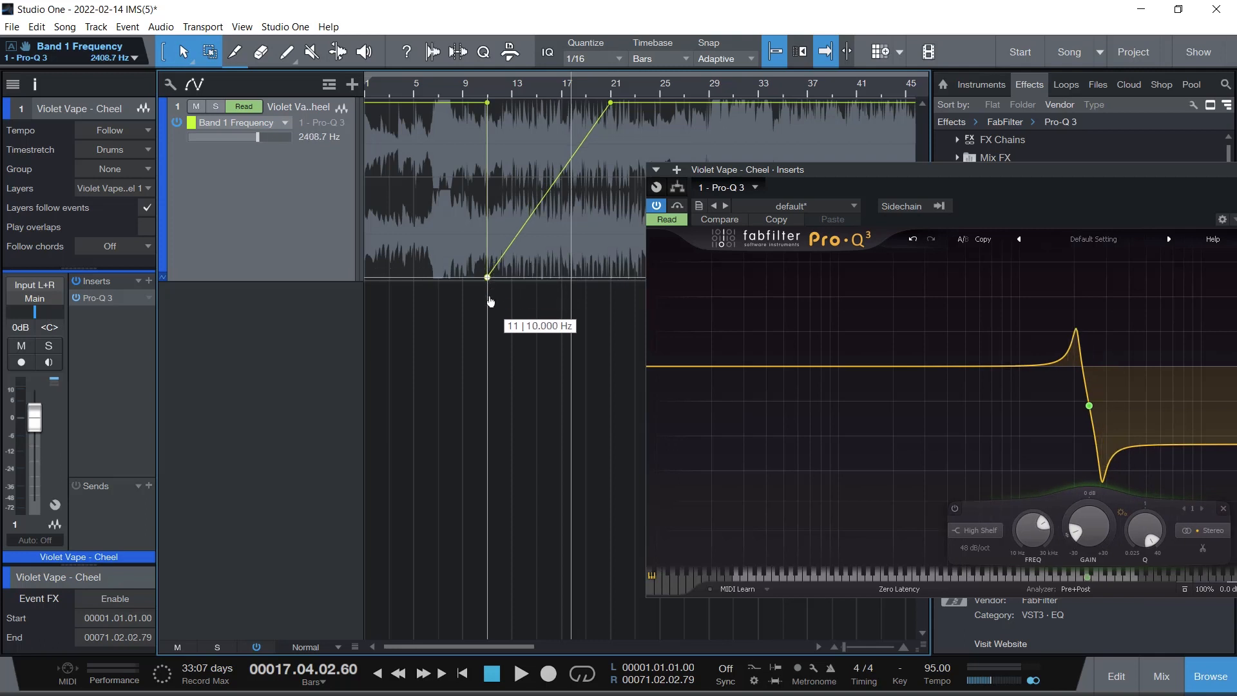
{"action": "left_click_drag", "start_coordinate": [490, 301], "coordinate": [499, 255]}
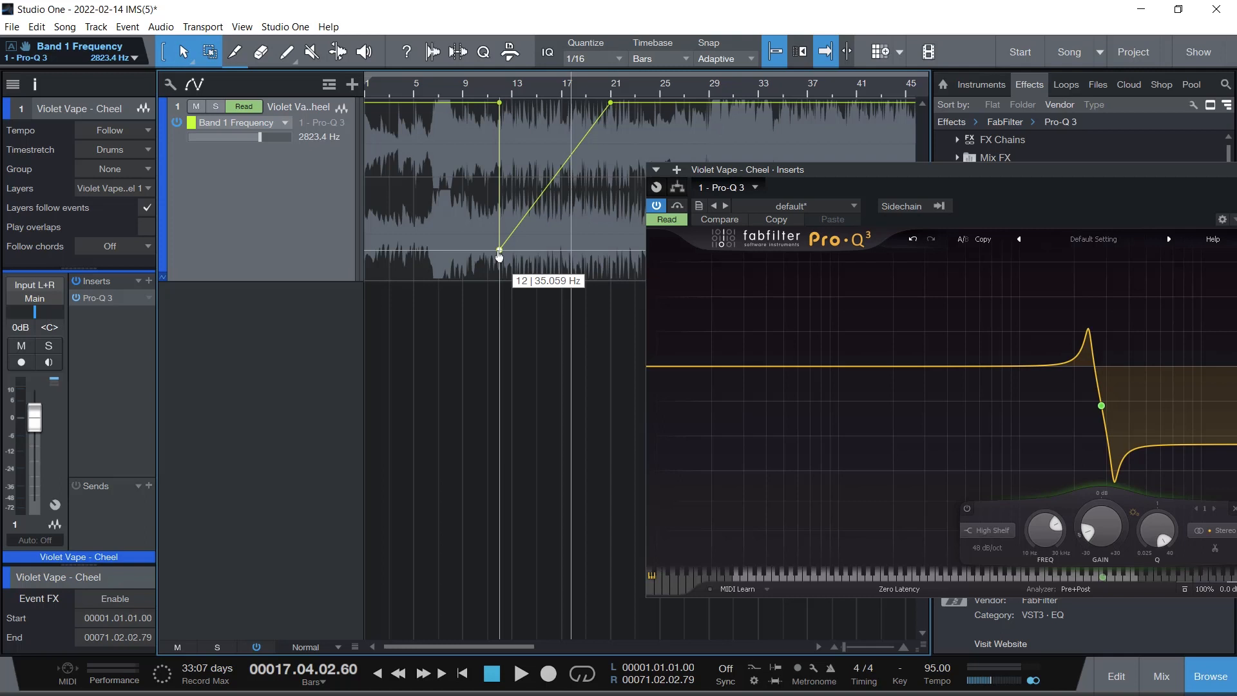
{"action": "left_click_drag", "start_coordinate": [499, 256], "coordinate": [502, 245]}
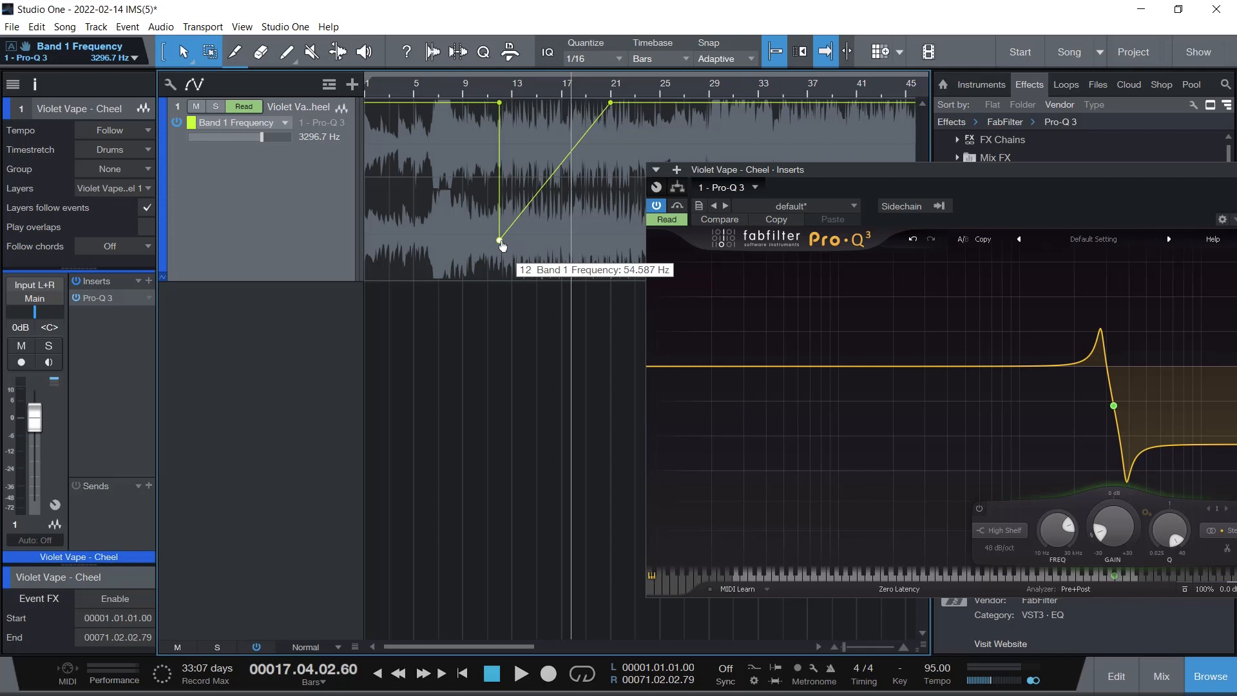
{"action": "key", "text": "space"}
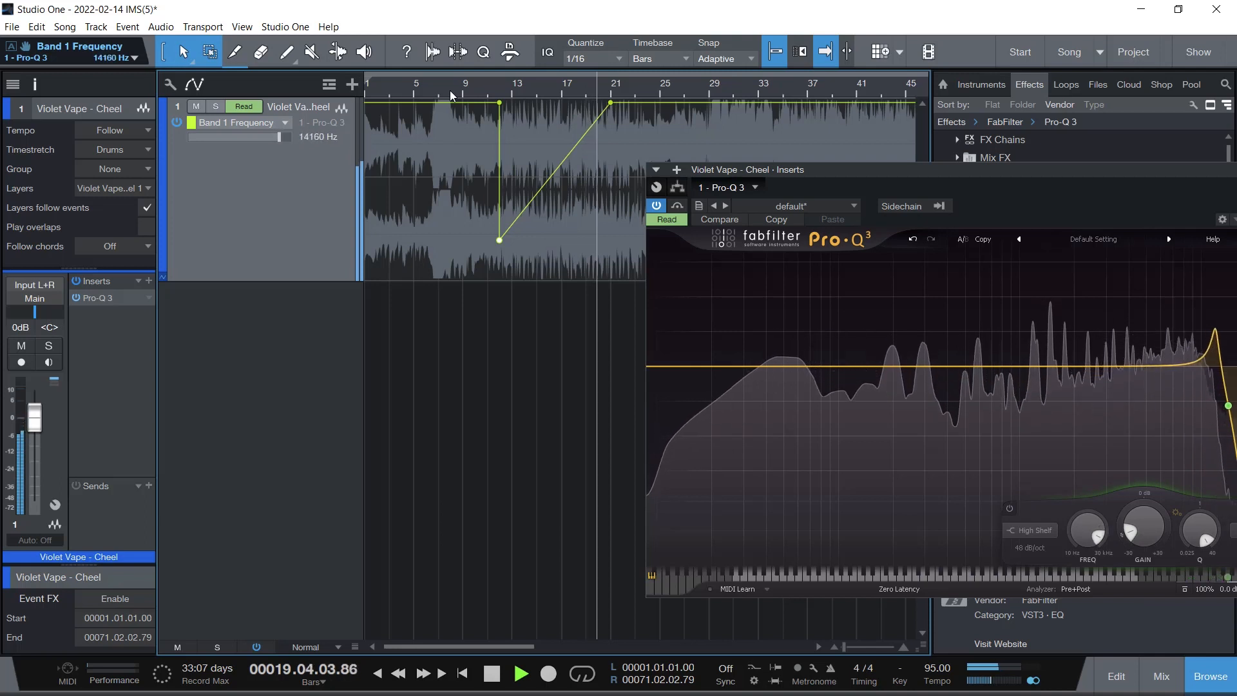
{"action": "key", "text": "space"}
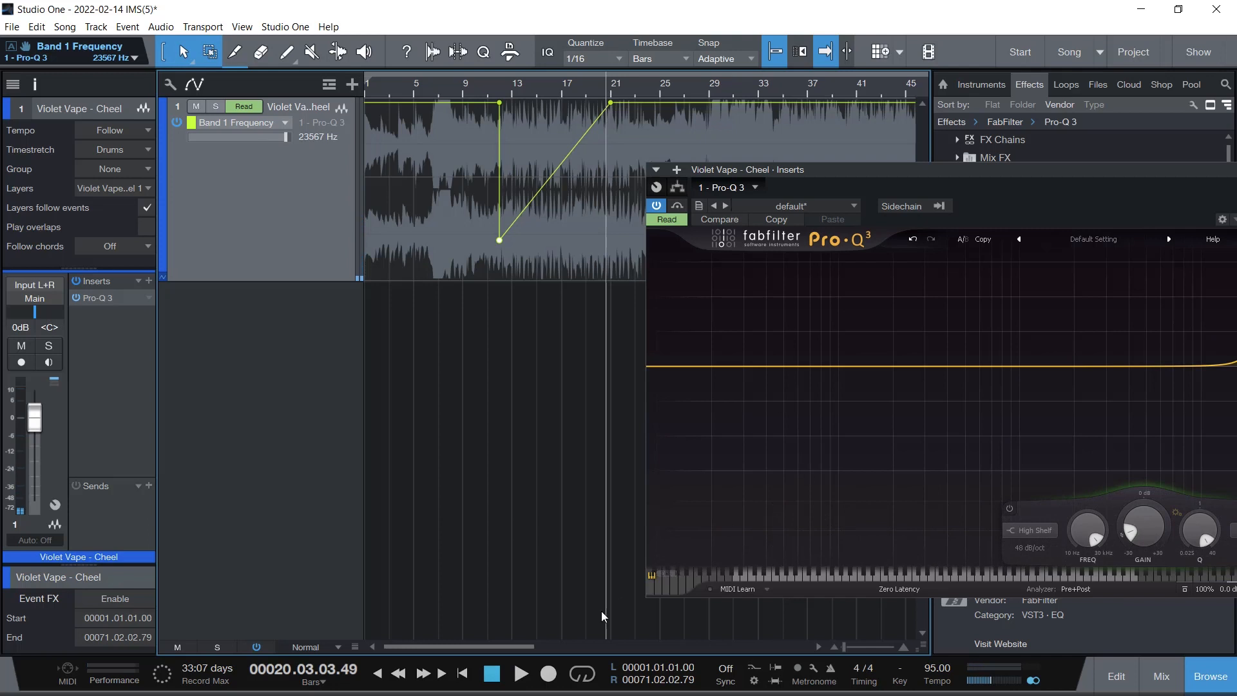
Shift the sudden frequency drop from bar 12 to the transient at bar 12, beat 2.
{"action": "left_click_drag", "start_coordinate": [844, 647], "coordinate": [852, 650]}
{"action": "left_click_drag", "start_coordinate": [451, 644], "coordinate": [424, 652]}
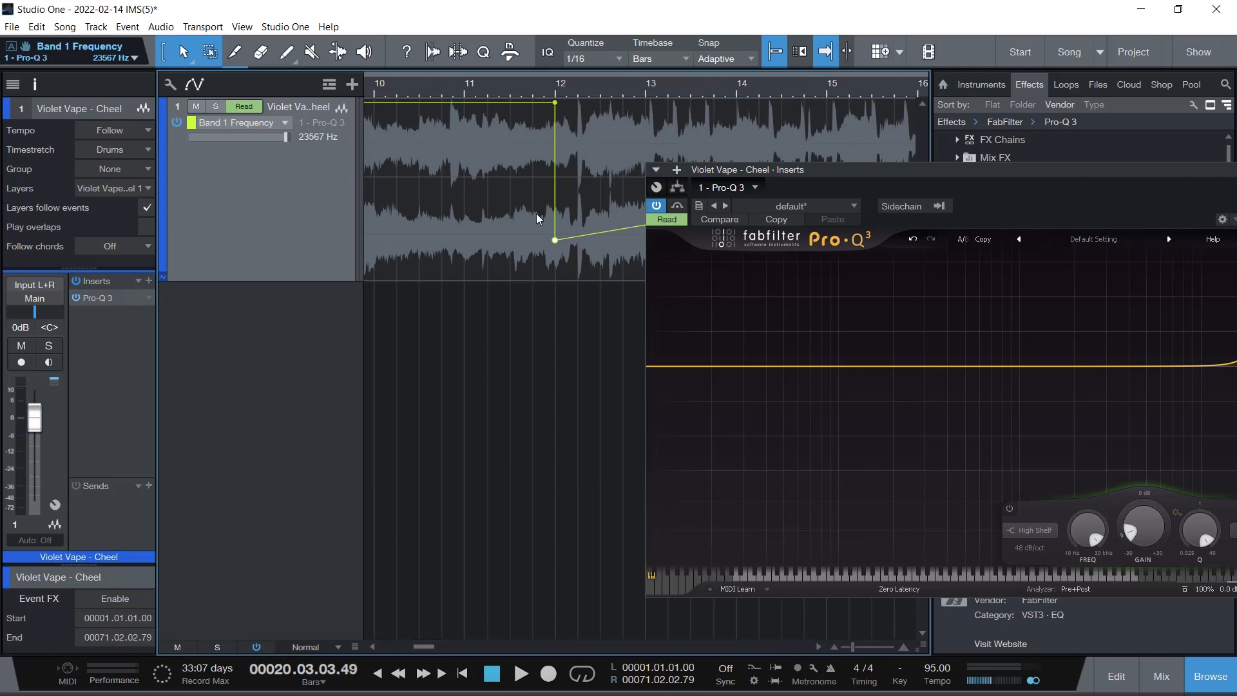
{"action": "left_click_drag", "start_coordinate": [555, 109], "coordinate": [578, 103]}
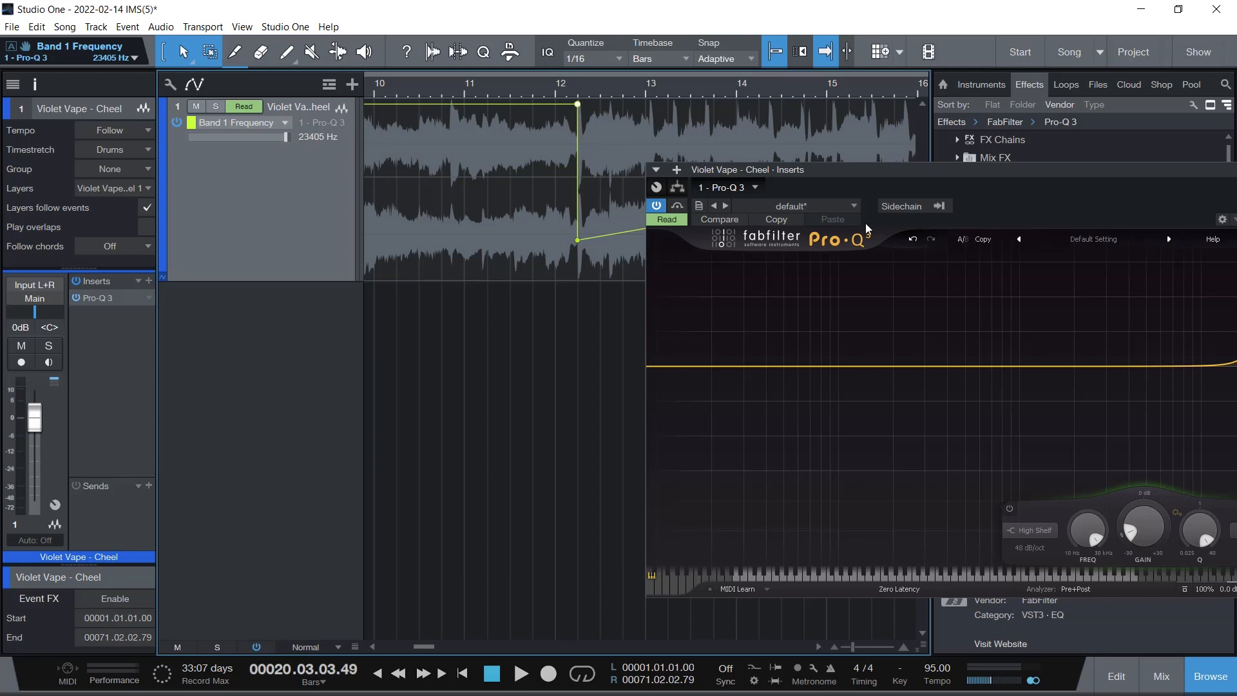
Shorten the frequency ramp by moving its end point to about bar 15, beat 3, and bow the ramp upward.
{"action": "left_click_drag", "start_coordinate": [849, 647], "coordinate": [845, 645]}
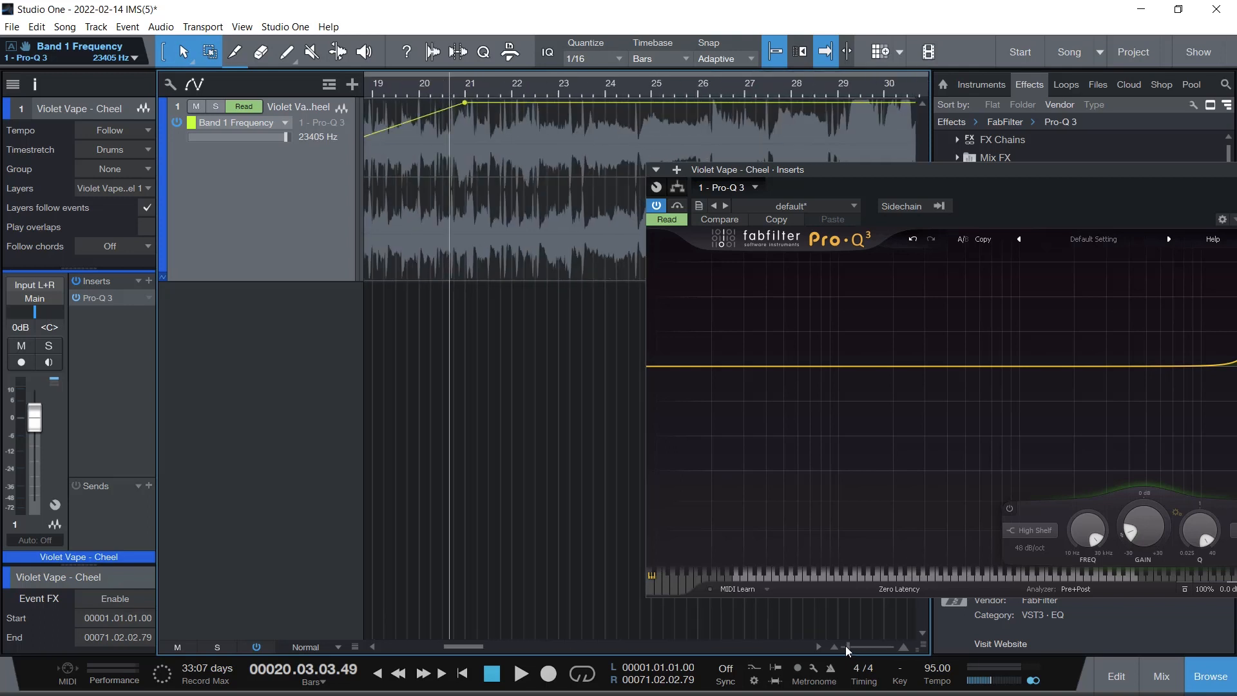
{"action": "left_click_drag", "start_coordinate": [467, 645], "coordinate": [438, 642]}
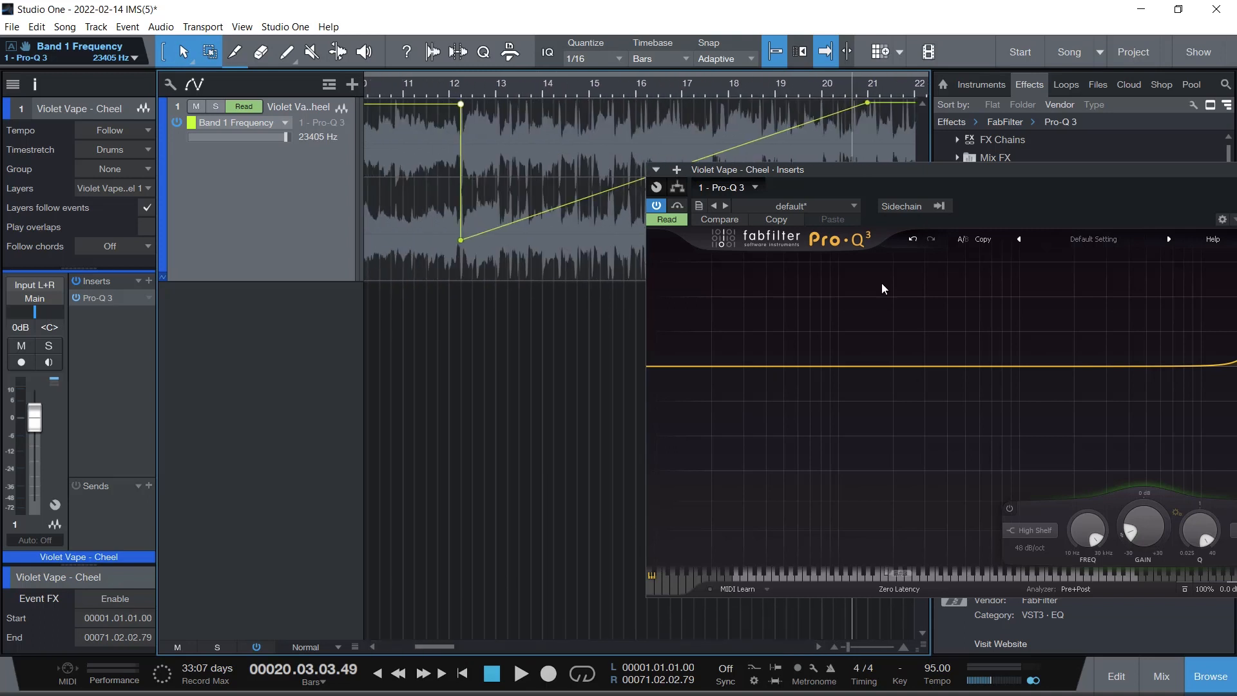
{"action": "left_click_drag", "start_coordinate": [870, 105], "coordinate": [617, 109]}
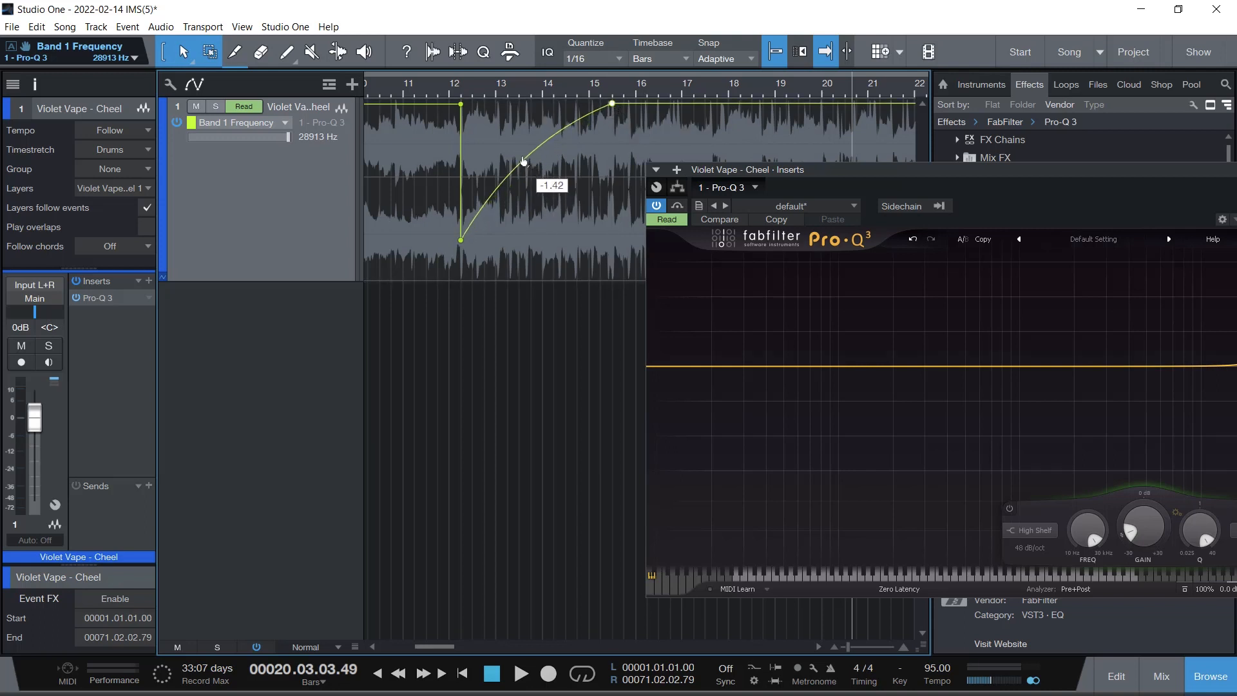
{"action": "mouse_move", "coordinate": [528, 159]}
{"action": "left_mouse_down"}
{"action": "mouse_move", "coordinate": [571, 200]}
{"action": "mouse_move", "coordinate": [531, 155]}
{"action": "left_mouse_up"}
Play the song from around bar 11 through the end of the ramp to audition the filter sweep.
{"action": "left_click", "coordinate": [410, 85]}
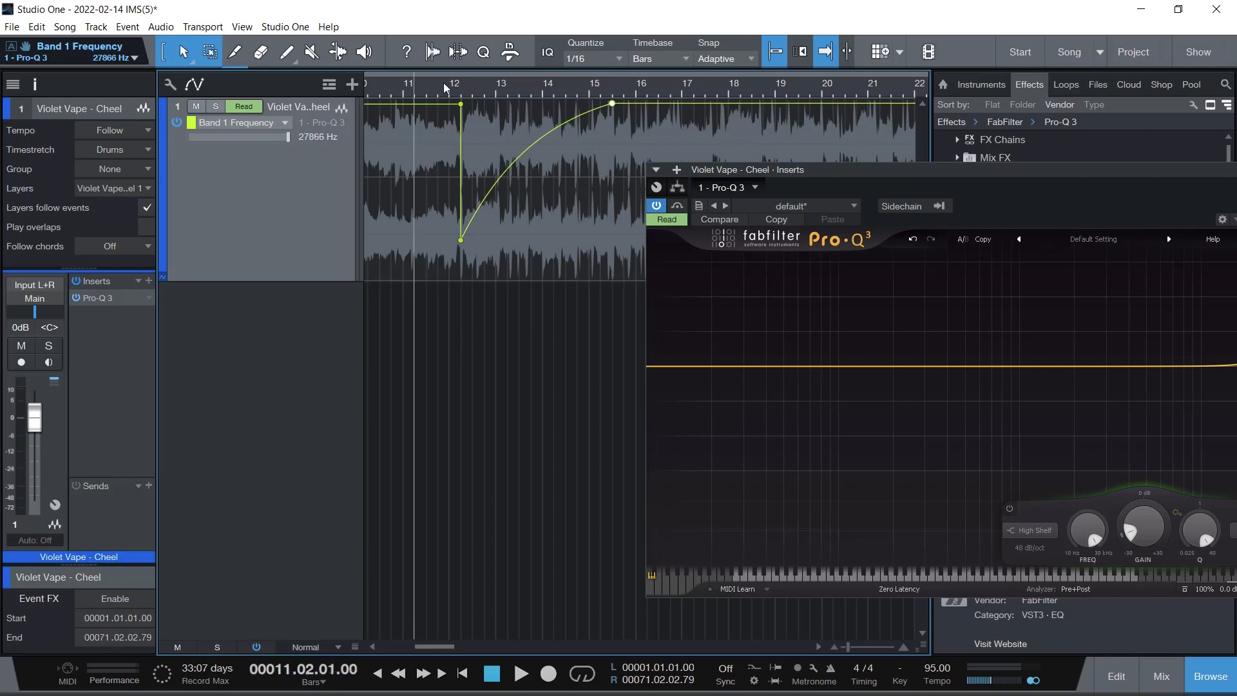
{"action": "key", "text": "space"}
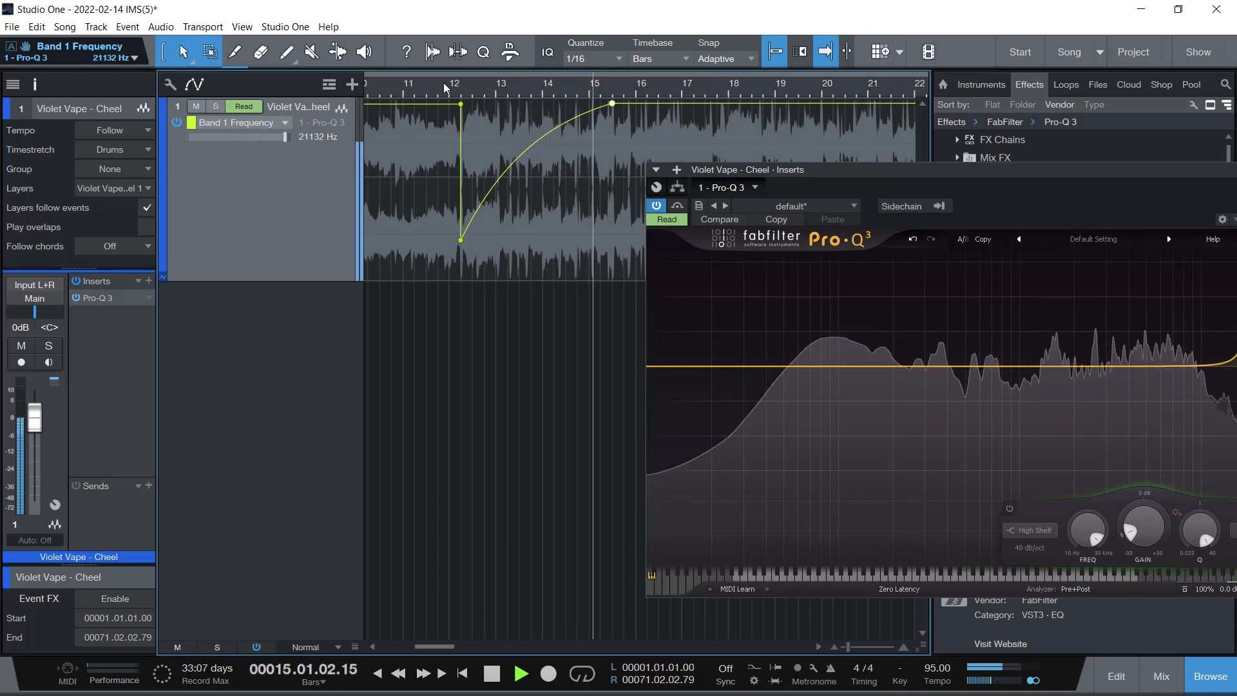
{"action": "key", "text": "space"}
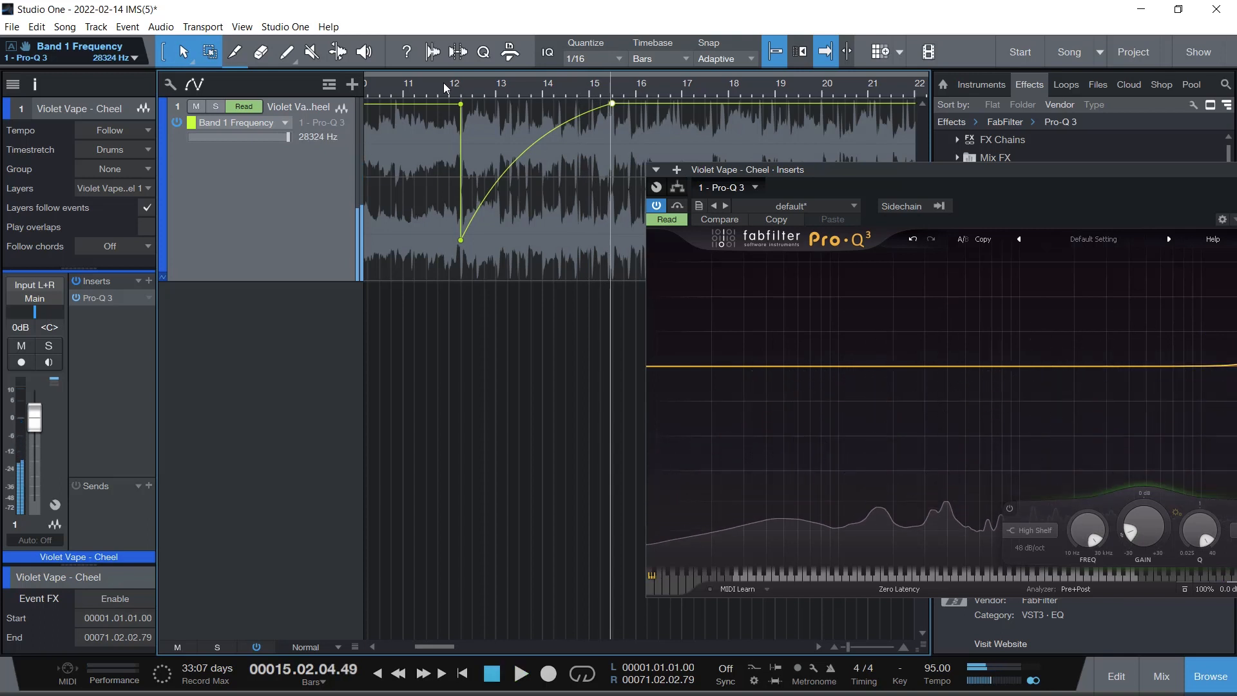
Bend the frequency ramp downward to a curve of about 2.74 so it rises slowly at first.
{"action": "left_click", "coordinate": [536, 139]}
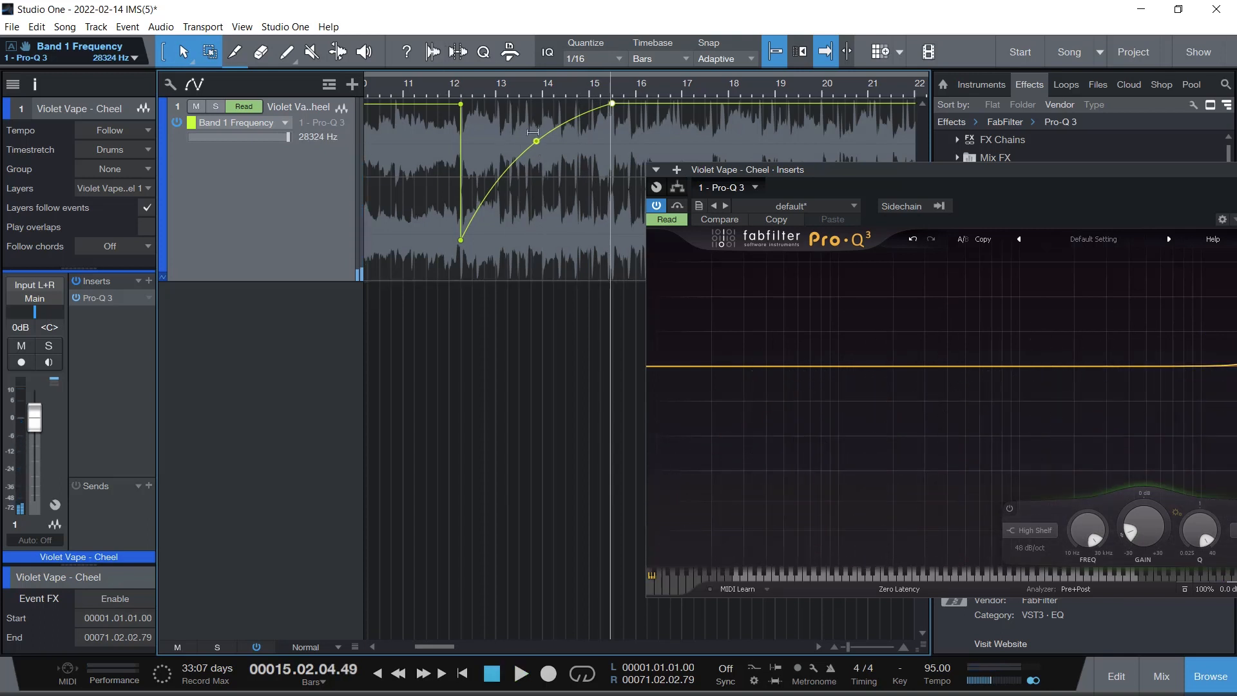
{"action": "left_click_drag", "start_coordinate": [541, 155], "coordinate": [583, 195]}
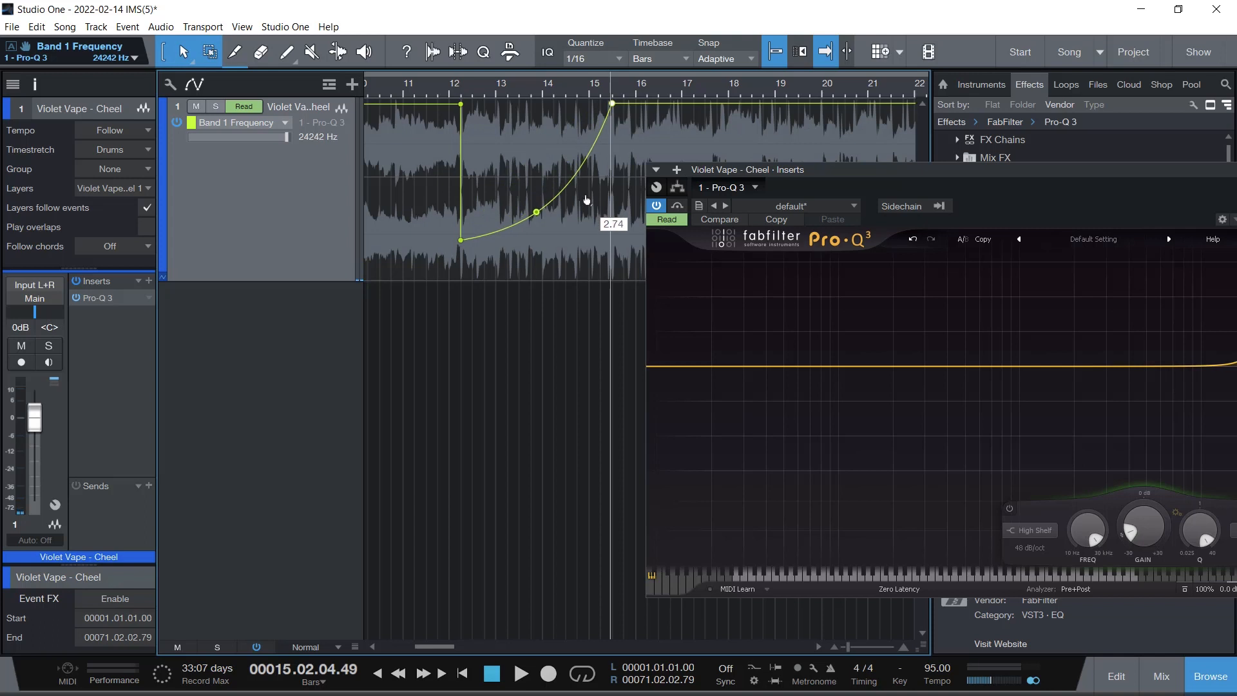
Play the song from late in bar 11 through the end of the frequency ramp to audition the slow-rising curve.
{"action": "left_click", "coordinate": [438, 90]}
{"action": "key", "text": "space"}
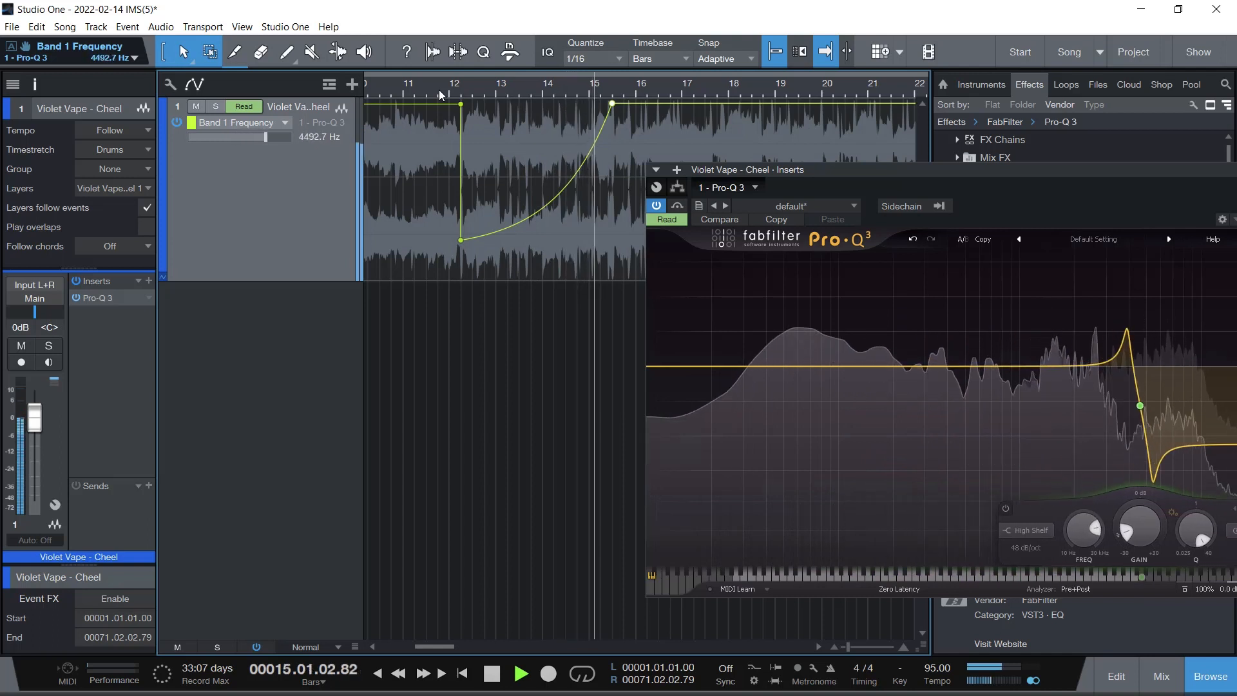
{"action": "key", "text": "space"}
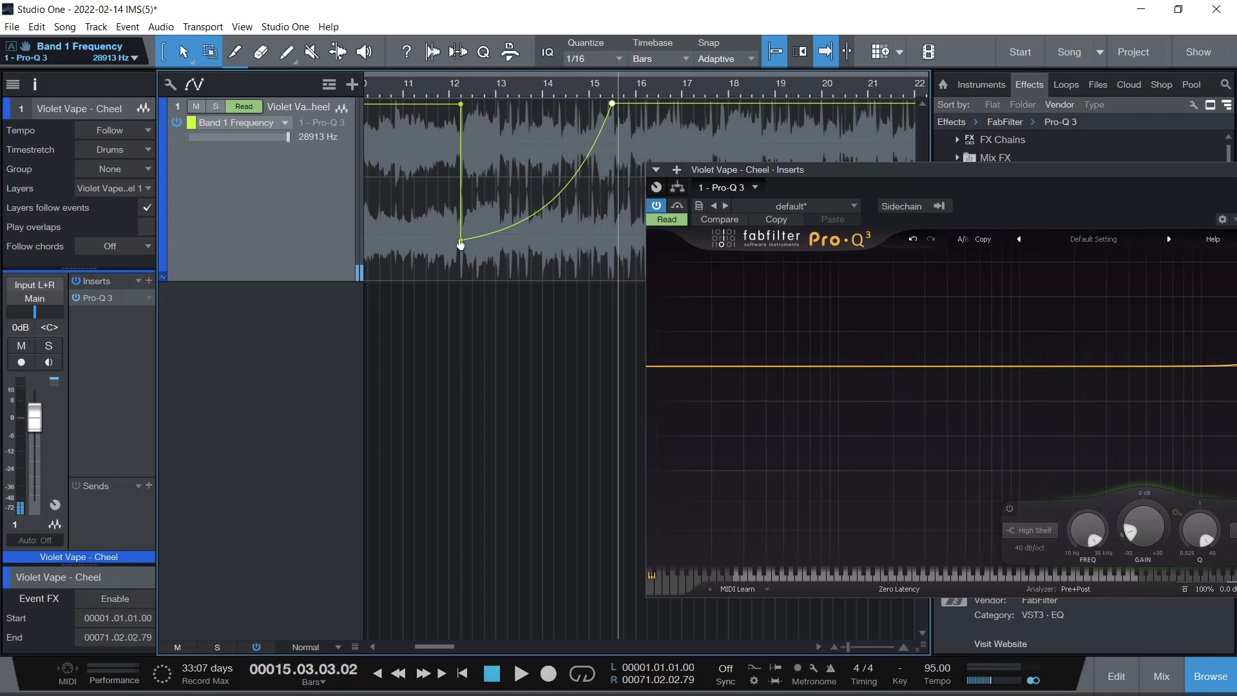
Raise the low starting point of the frequency ramp in bar 12 to a higher frequency, and audition the sweep twice from bar 11.
{"action": "mouse_move", "coordinate": [460, 245]}
{"action": "left_click_drag", "start_coordinate": [460, 245], "coordinate": [464, 206]}
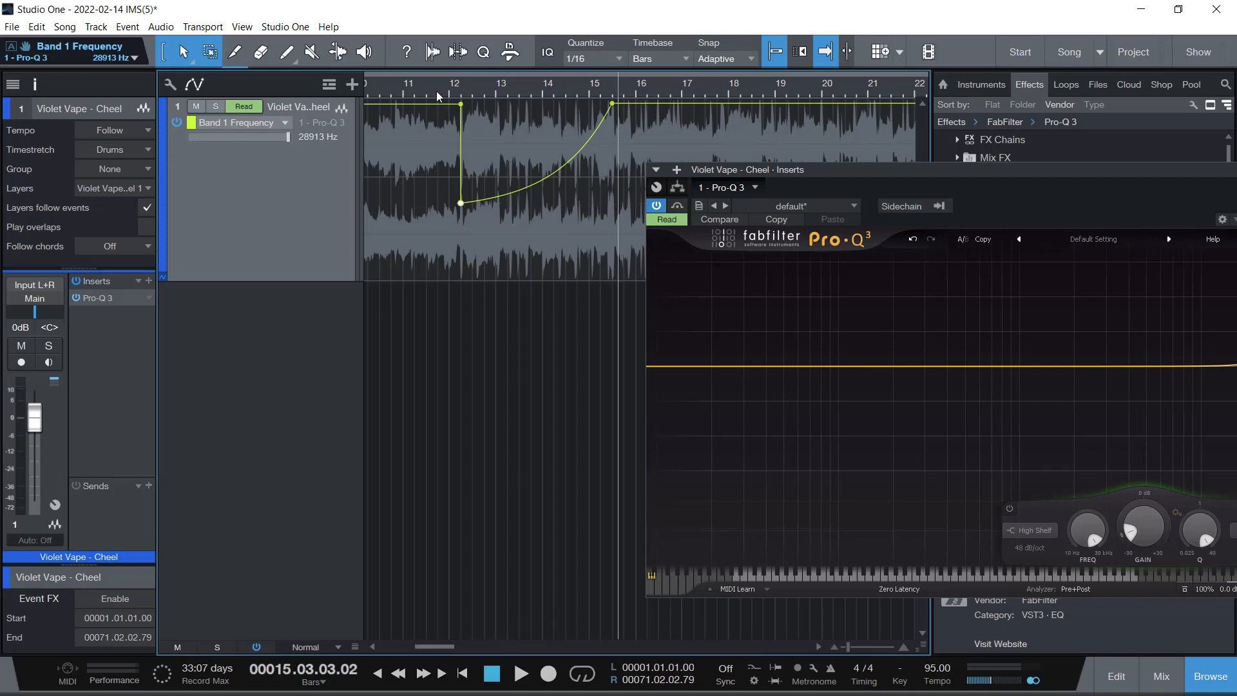
{"action": "left_click", "coordinate": [419, 90]}
{"action": "key", "text": "space"}
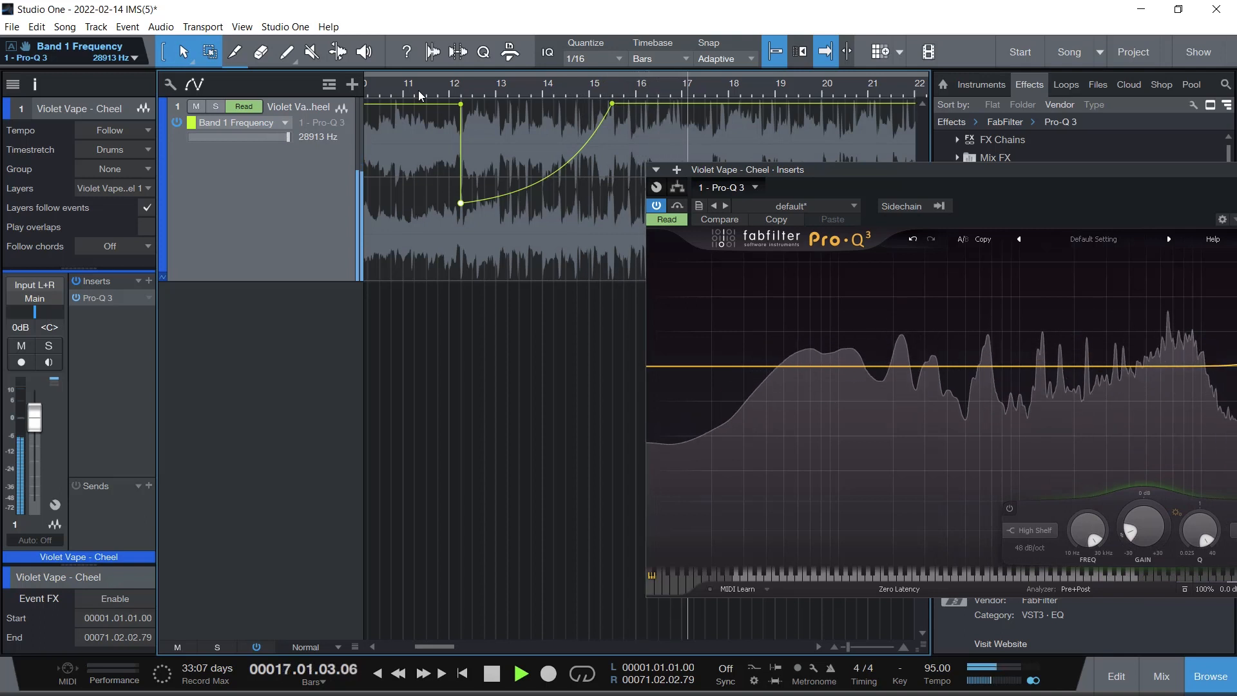
{"action": "key", "text": "space"}
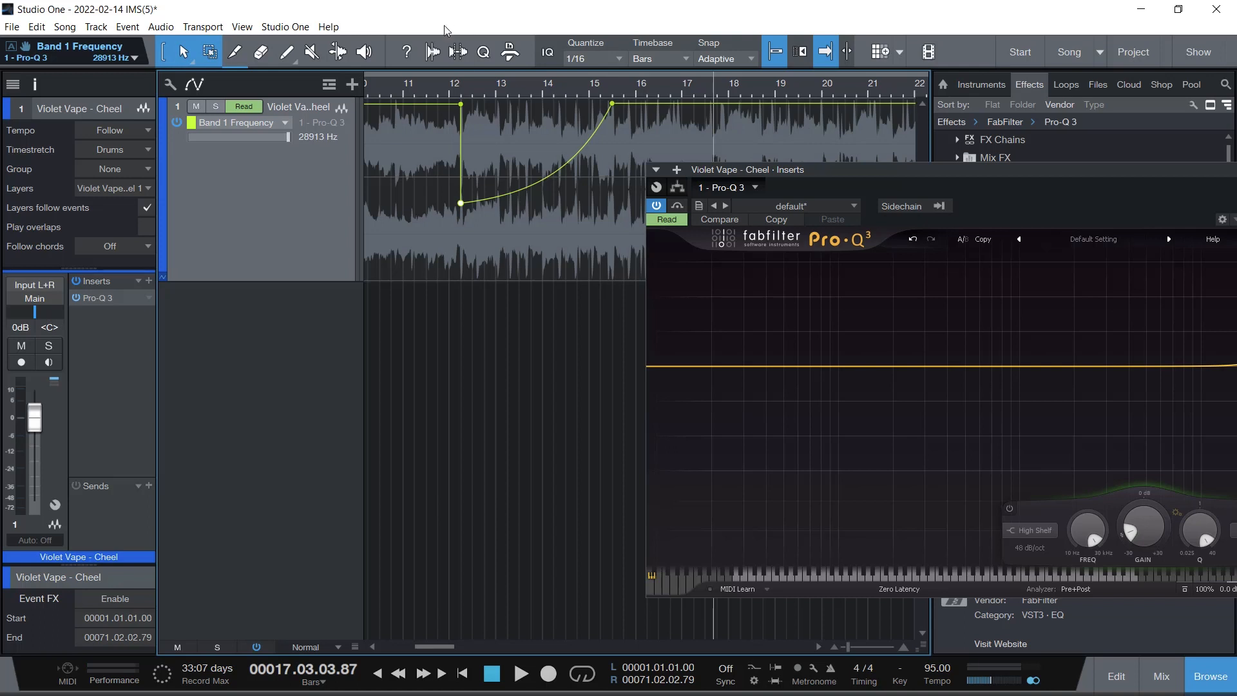
{"action": "left_click", "coordinate": [436, 88]}
{"action": "key", "text": "space"}
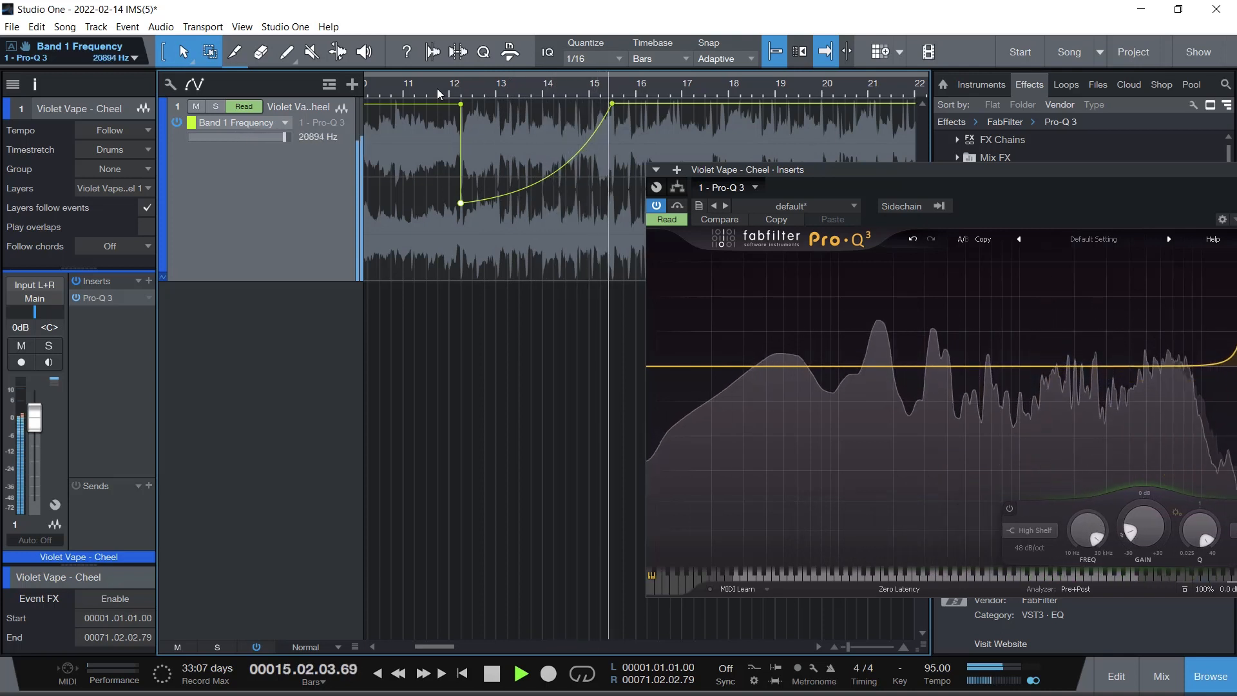
{"action": "key", "text": "space"}
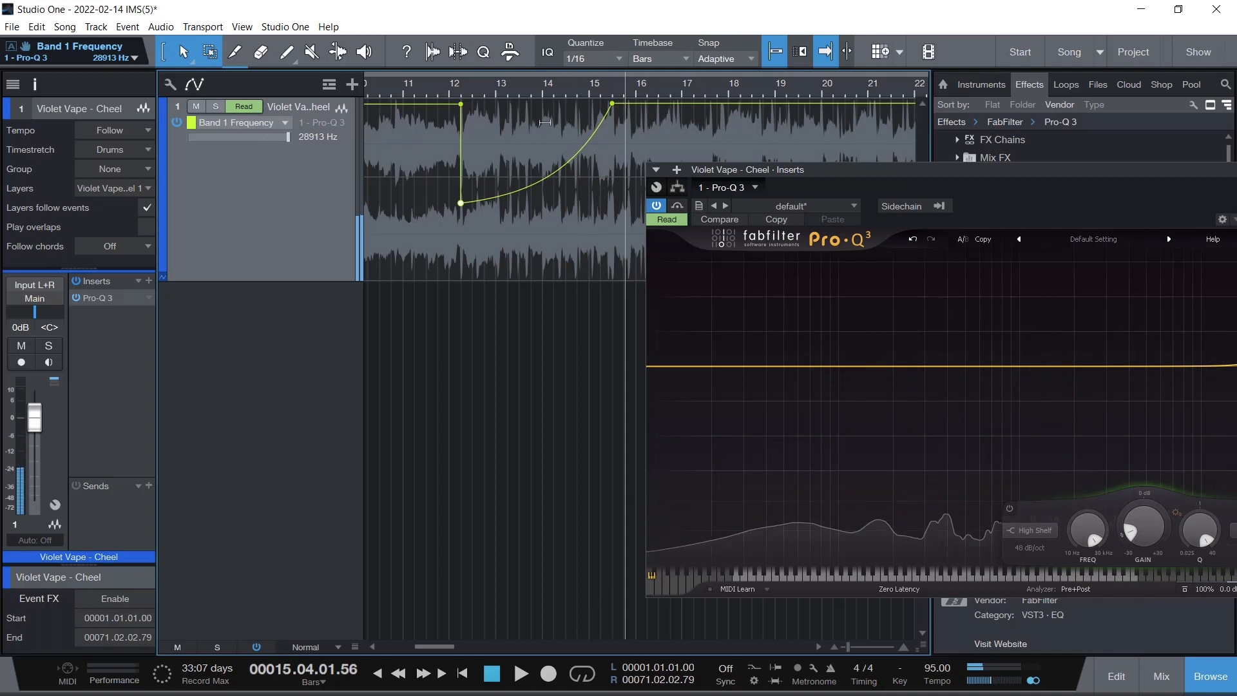
Bow the frequency ramp upward to a curve of about -0.99 and audition it from late in bar 11 past its end.
{"action": "left_click", "coordinate": [536, 183]}
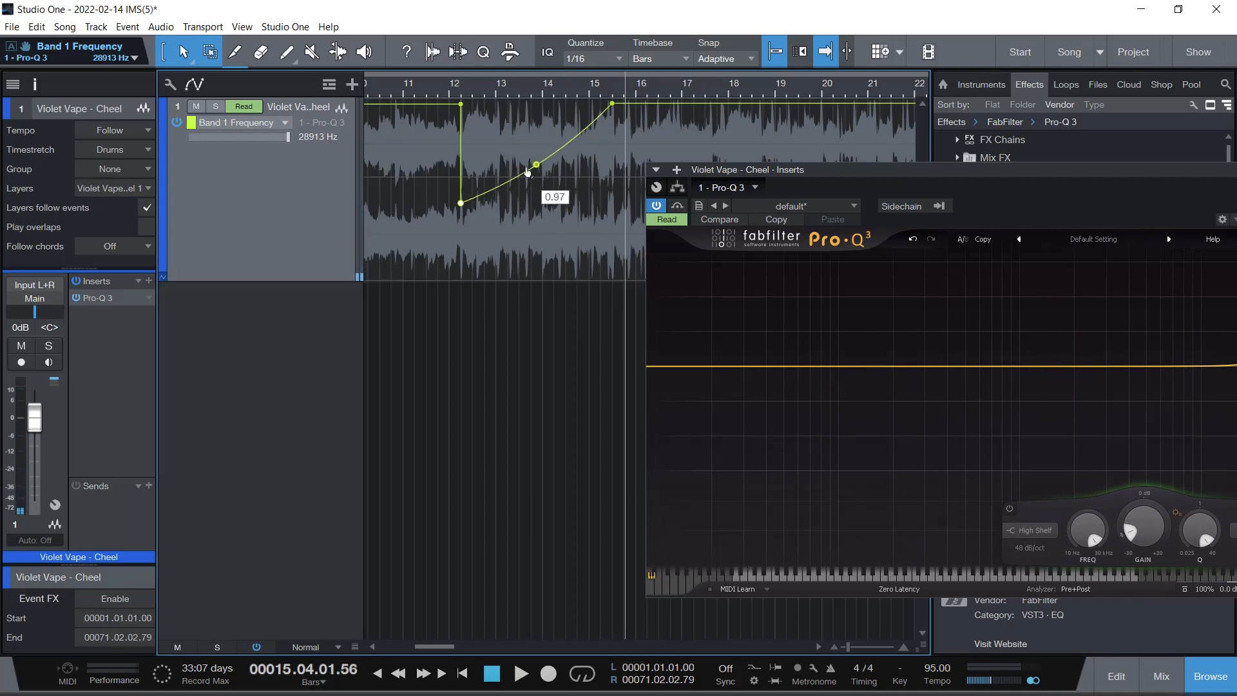
{"action": "left_click_drag", "start_coordinate": [513, 154], "coordinate": [514, 161]}
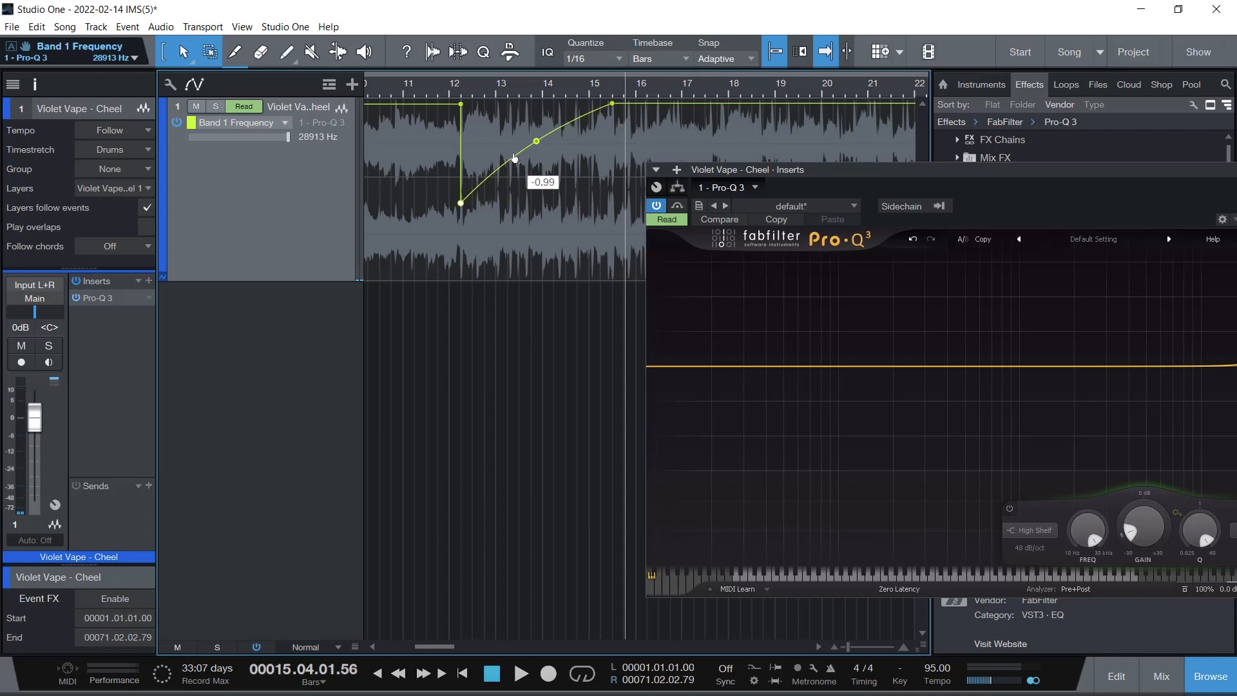
{"action": "left_click", "coordinate": [437, 89]}
{"action": "key", "text": "space"}
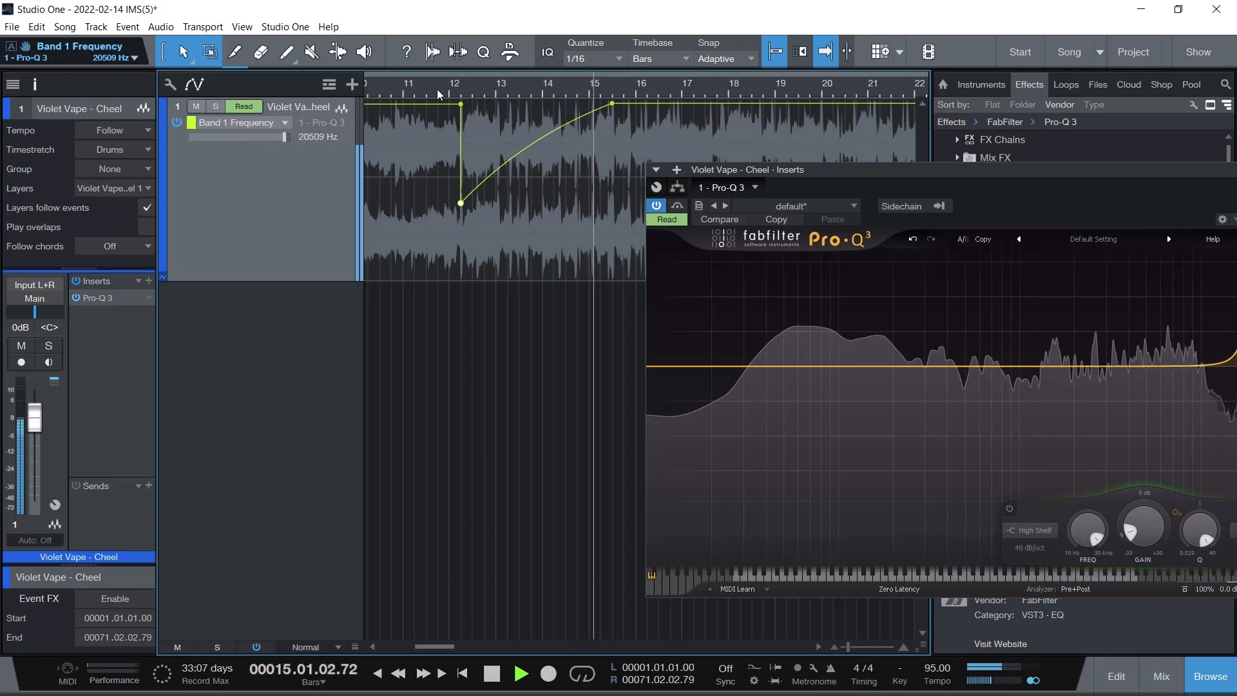
{"action": "key", "text": "space"}
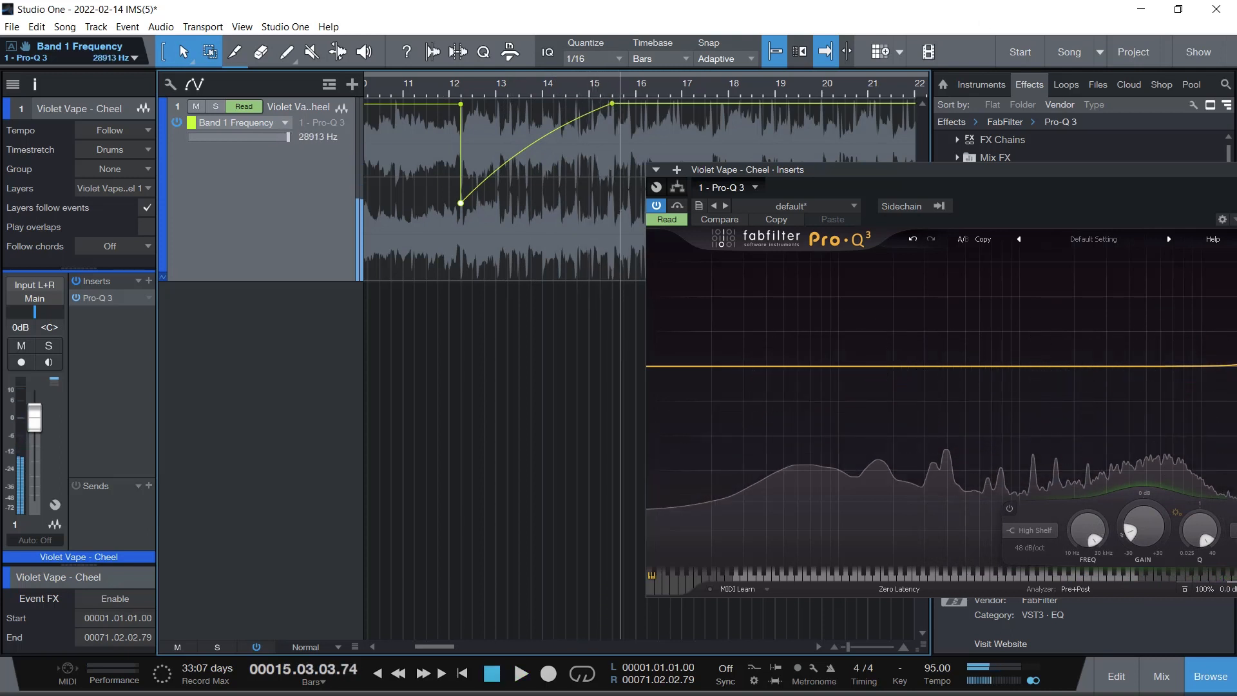
Reposition the Pro-Q 3 window to show its full EQ display, and play the sweep from bar 11 to the end of bar 15.
{"action": "left_click_drag", "start_coordinate": [1108, 166], "coordinate": [741, 206]}
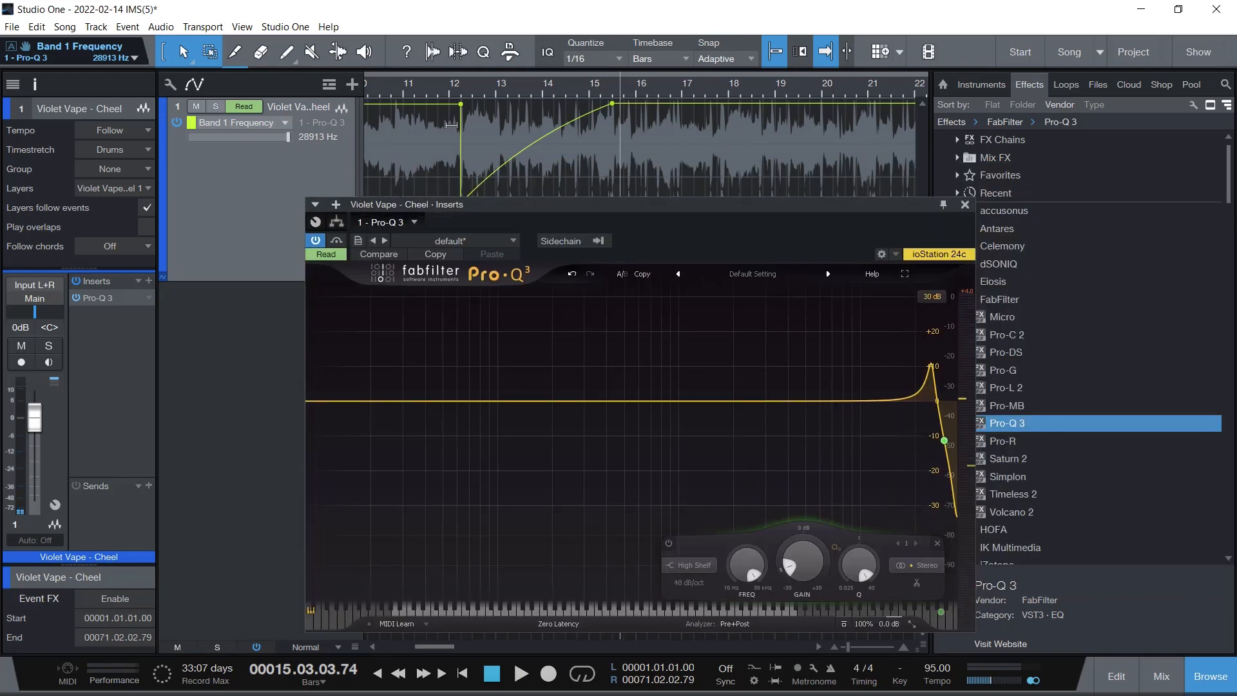
{"action": "left_click", "coordinate": [422, 90]}
{"action": "key", "text": "space"}
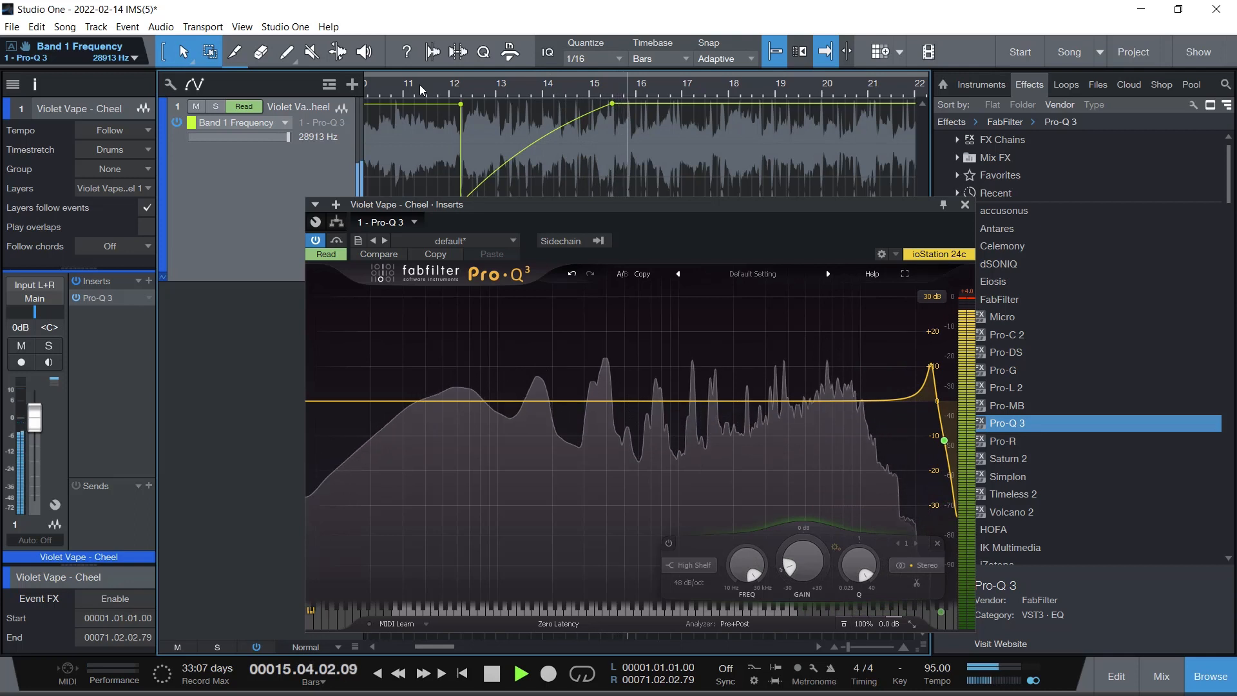
{"action": "key", "text": "space"}
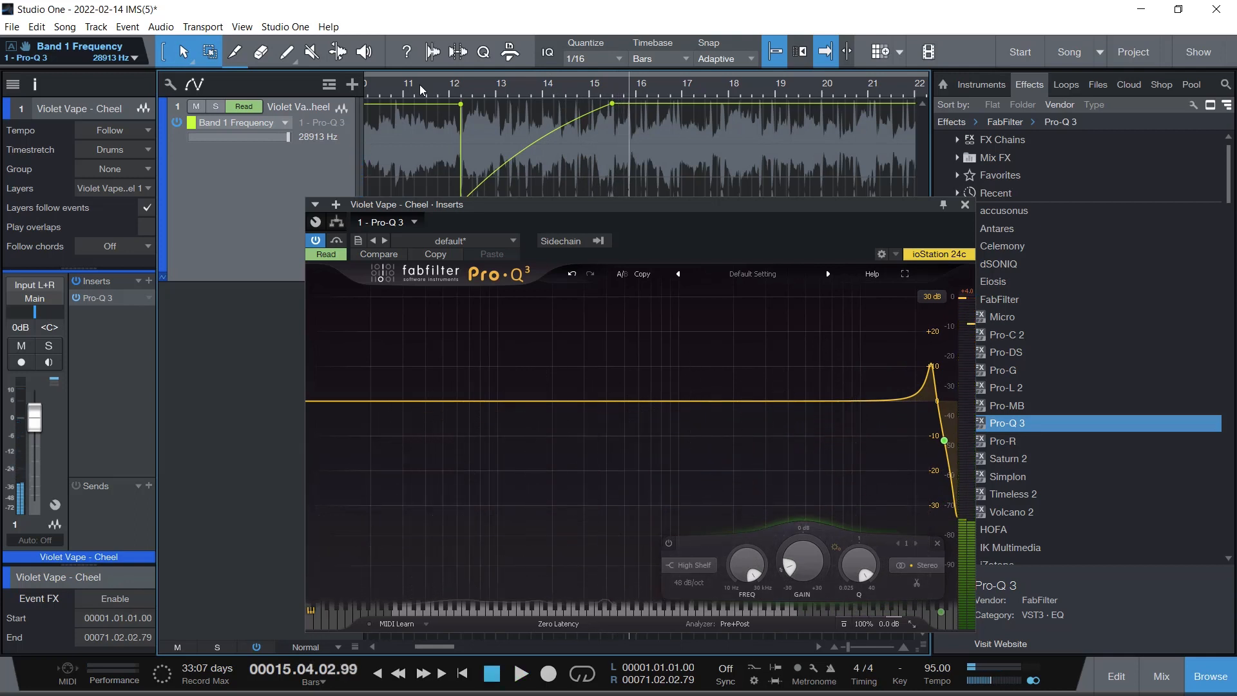